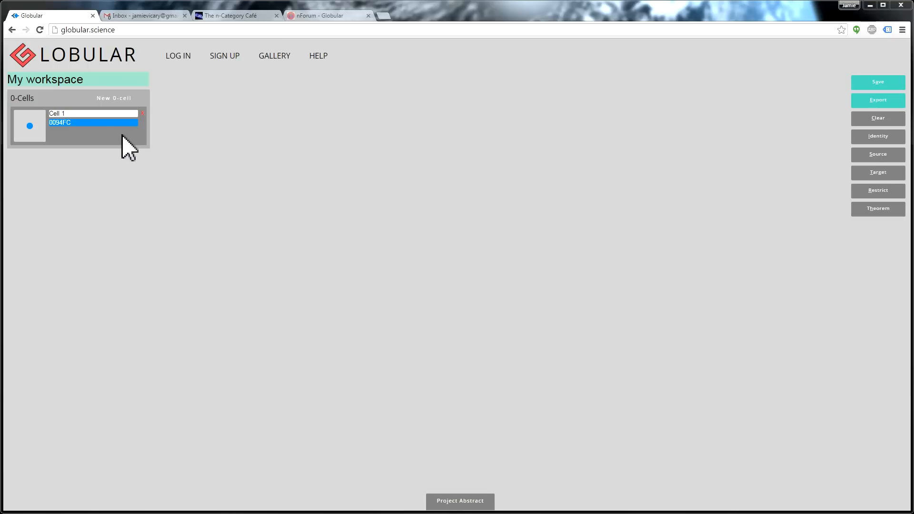
Step: Add a second 0-cell and name the two 0-cells A and B
left_click(123, 99)
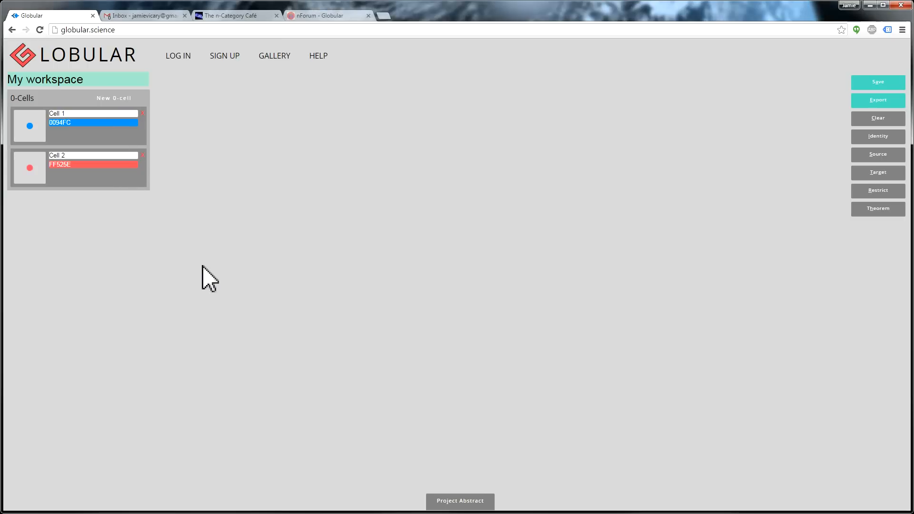
left_click_drag(67, 114, 54, 113)
type("A")
left_click_drag(77, 155, 50, 156)
type("B")
left_click(69, 123)
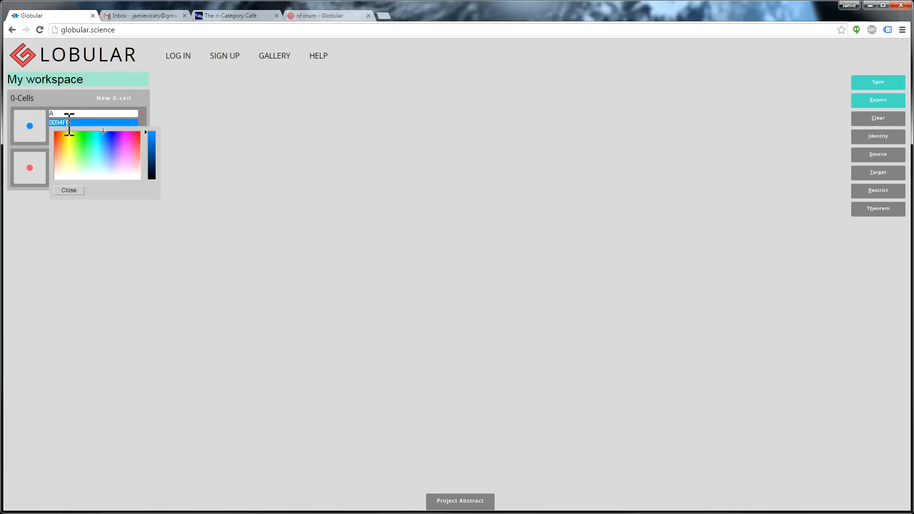
left_click(76, 190)
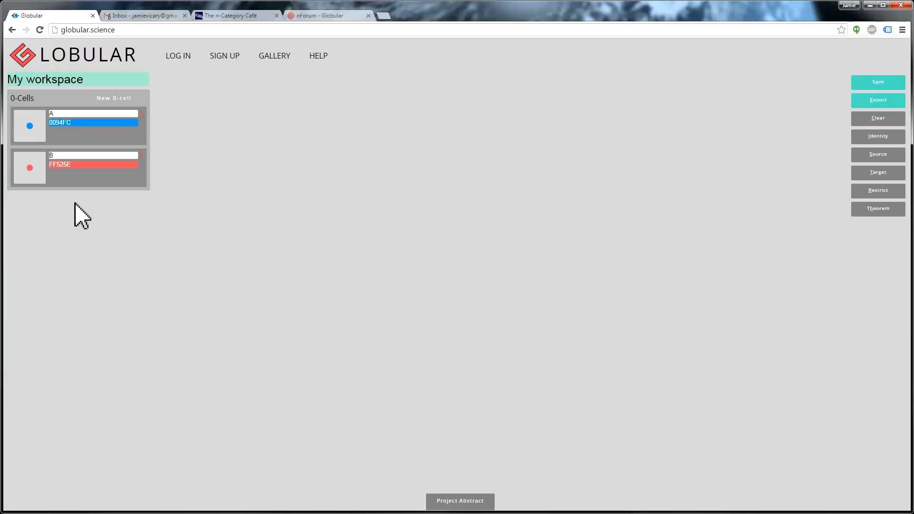
Step: Create a 1-cell with A as source and B as target, and name it F
left_click(30, 126)
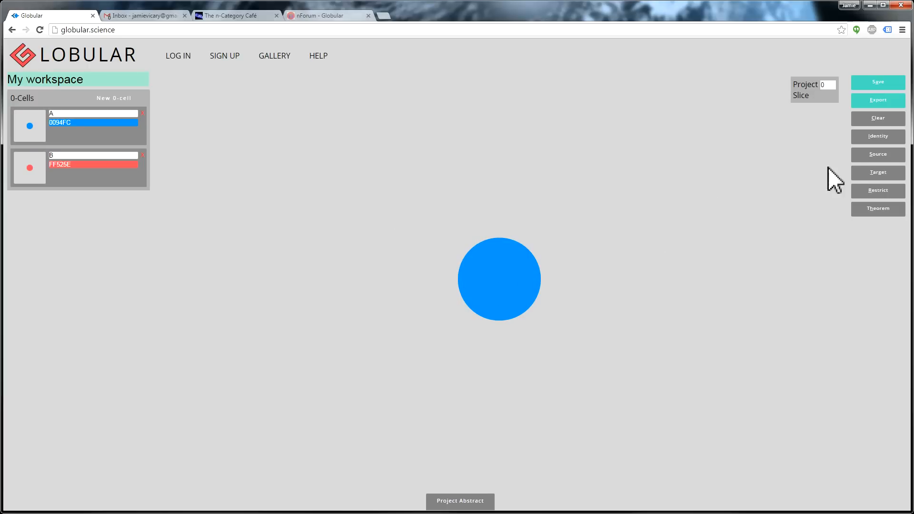
left_click(857, 156)
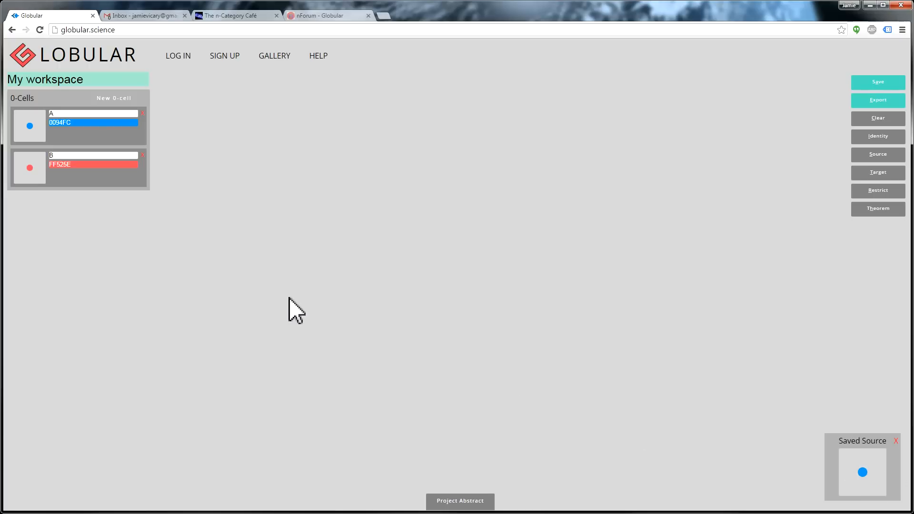
left_click(29, 169)
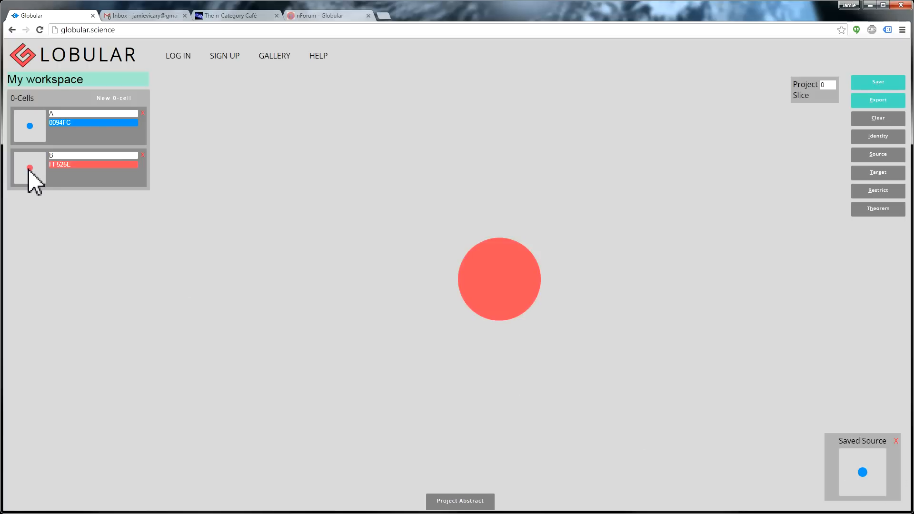
left_click(884, 174)
left_click_drag(70, 217, 49, 218)
key("BackSpace")
type("F")
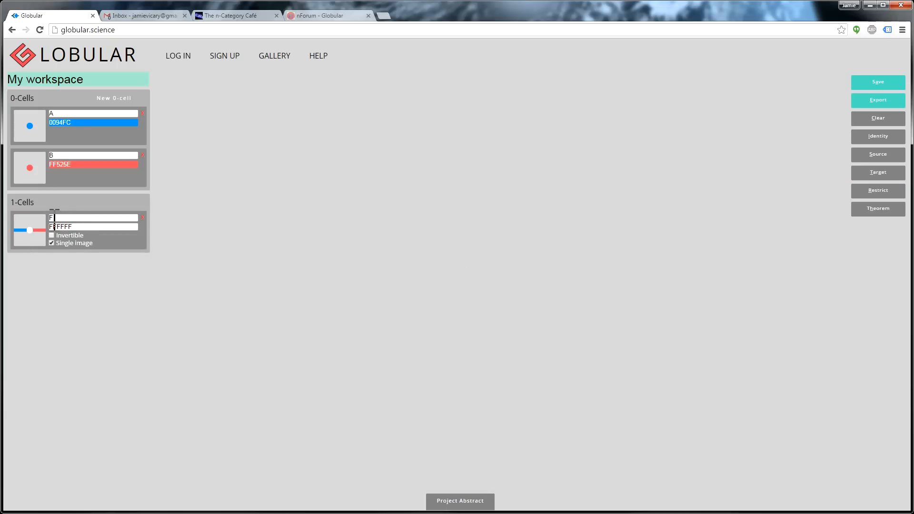
Step: Create a 1-cell with B as source and A as target, and name it "F inverse"
left_click(29, 166)
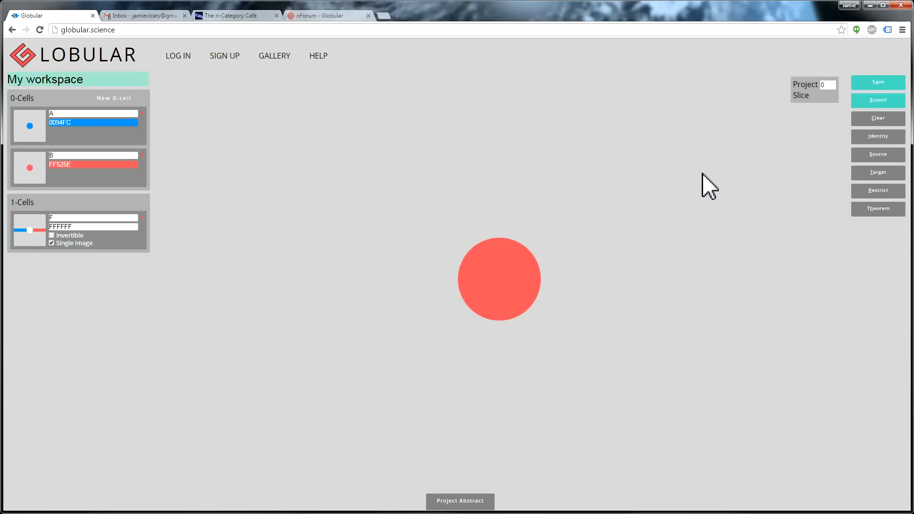
key("s")
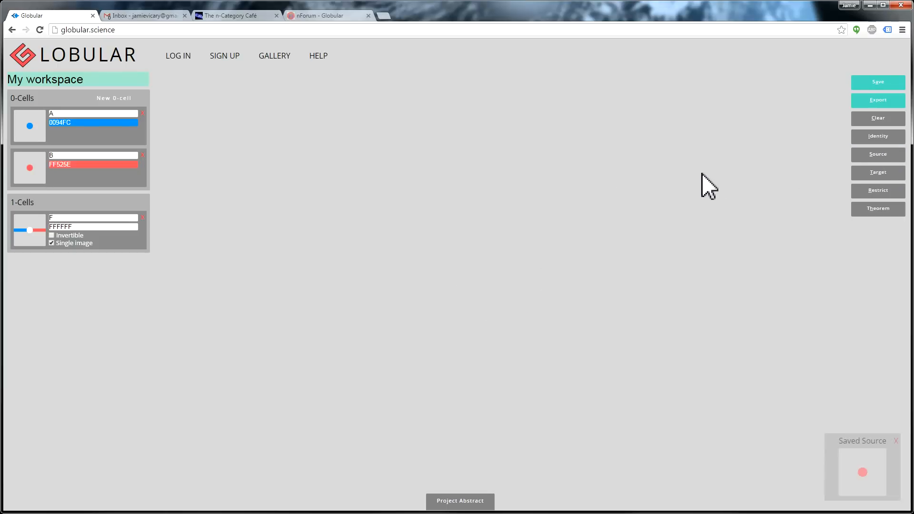
left_click(33, 128)
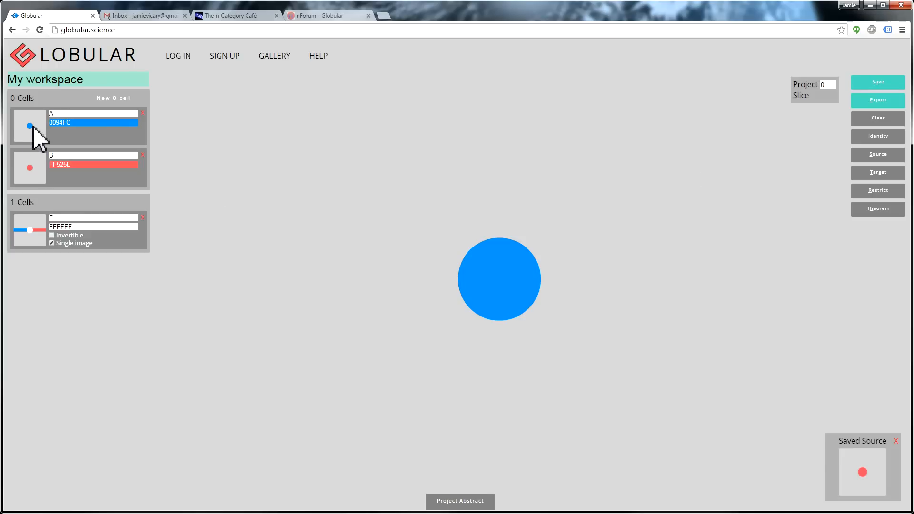
key("t")
left_click_drag(69, 259, 50, 260)
type("F inverse")
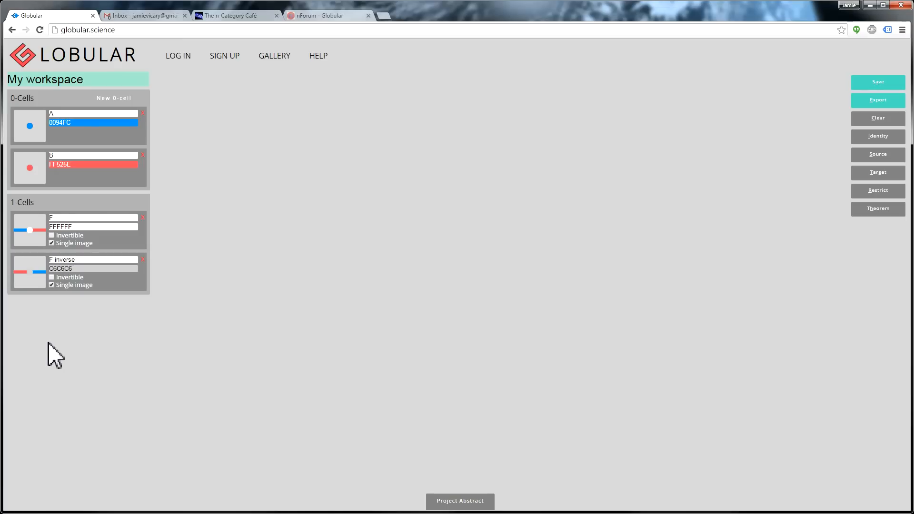
Step: Attach F inverse to the target end of F and store the composite as the source
left_click(29, 230)
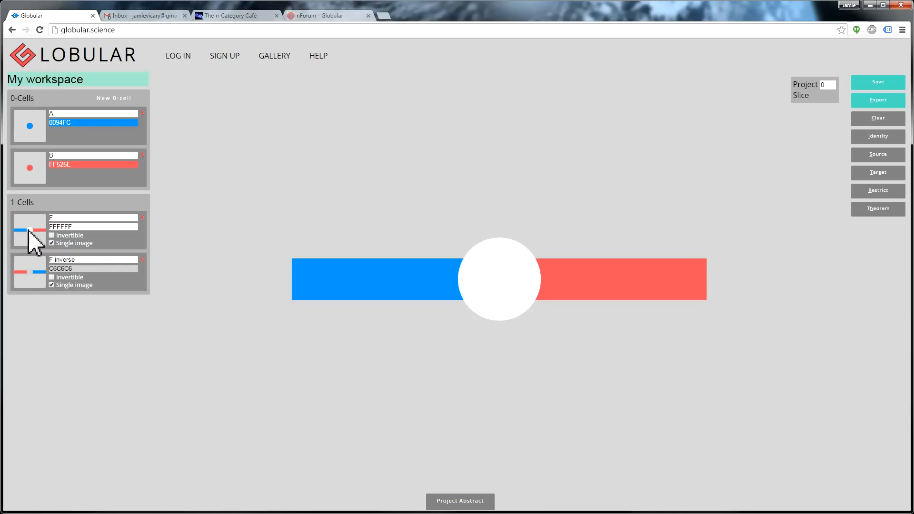
mouse_move(30, 274)
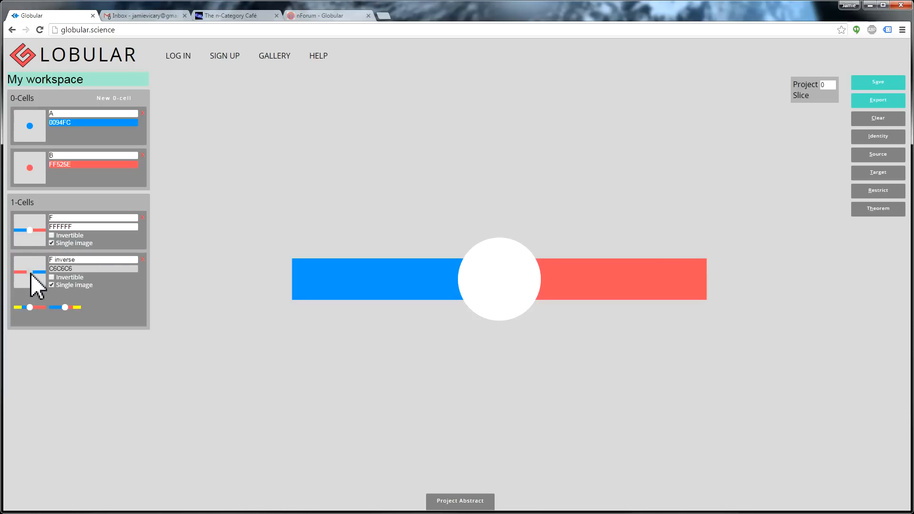
left_click(23, 308)
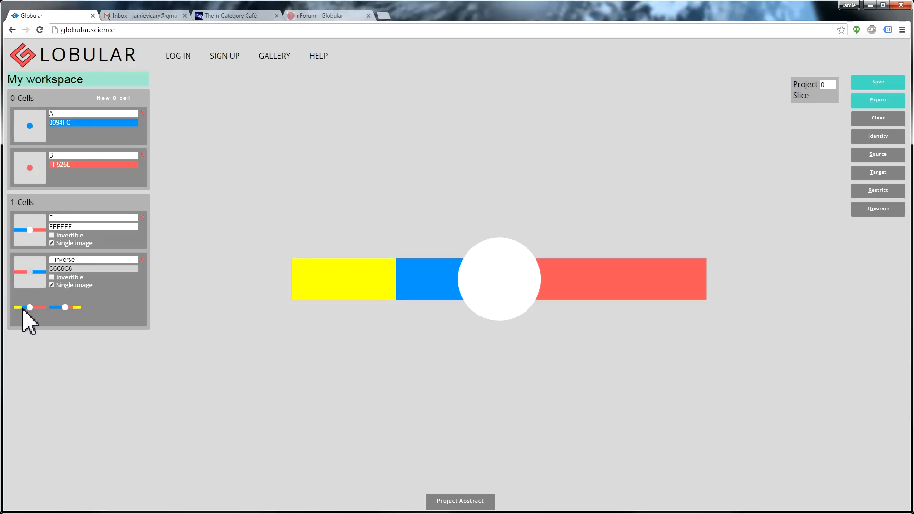
left_click(64, 308)
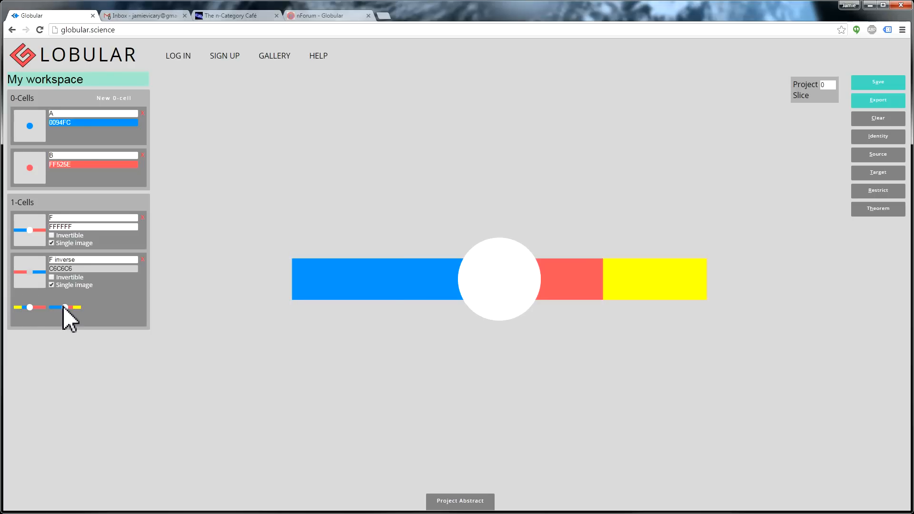
left_click(63, 307)
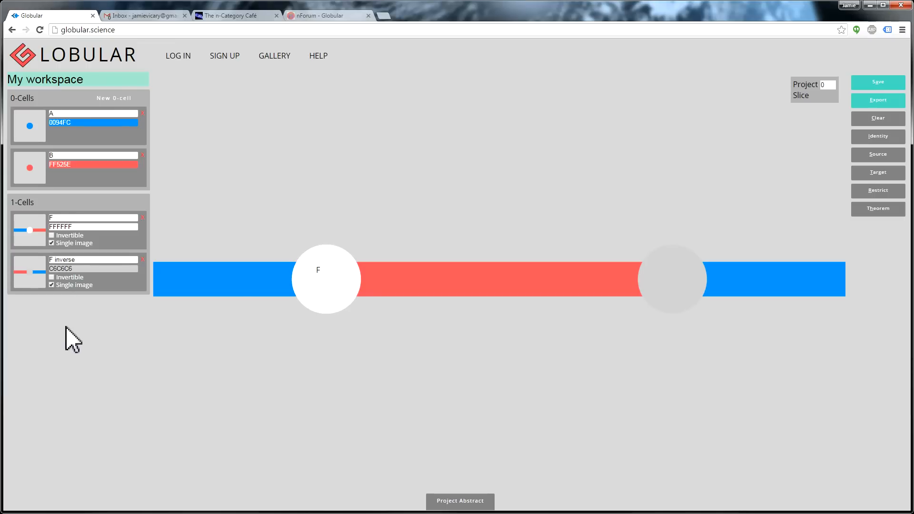
key("s")
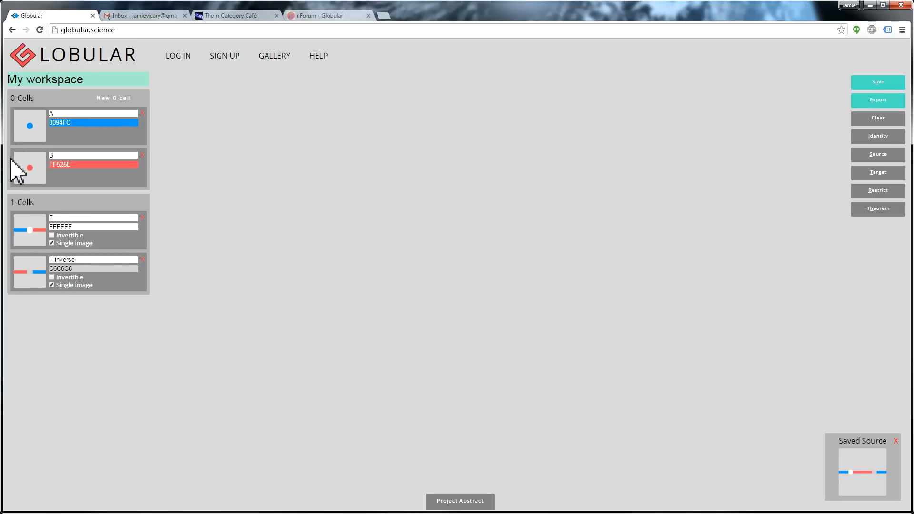
Step: Set the identity of A as the target and name the resulting 2-cell "Red Cap"
left_click(30, 128)
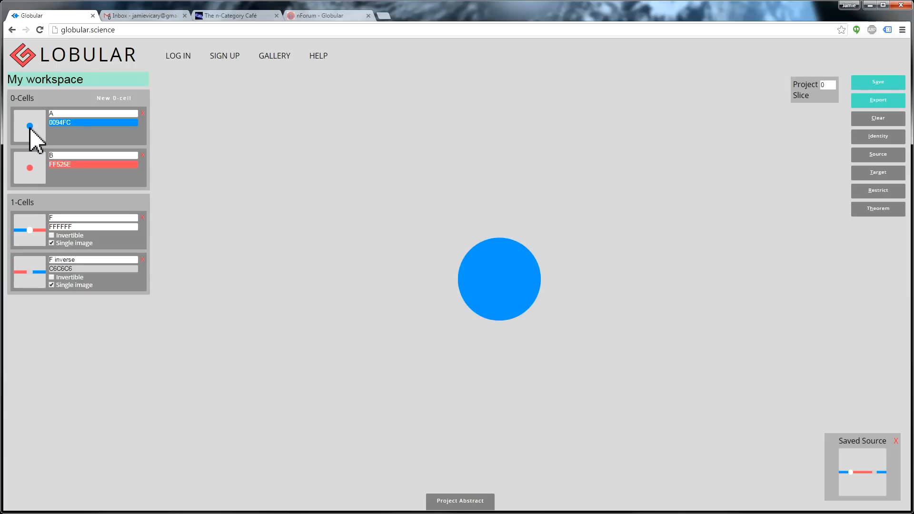
key("i")
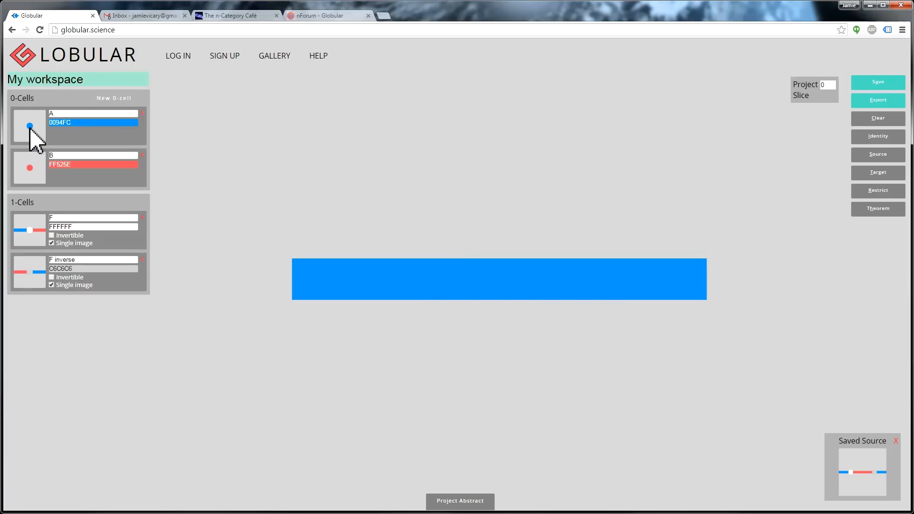
key("t")
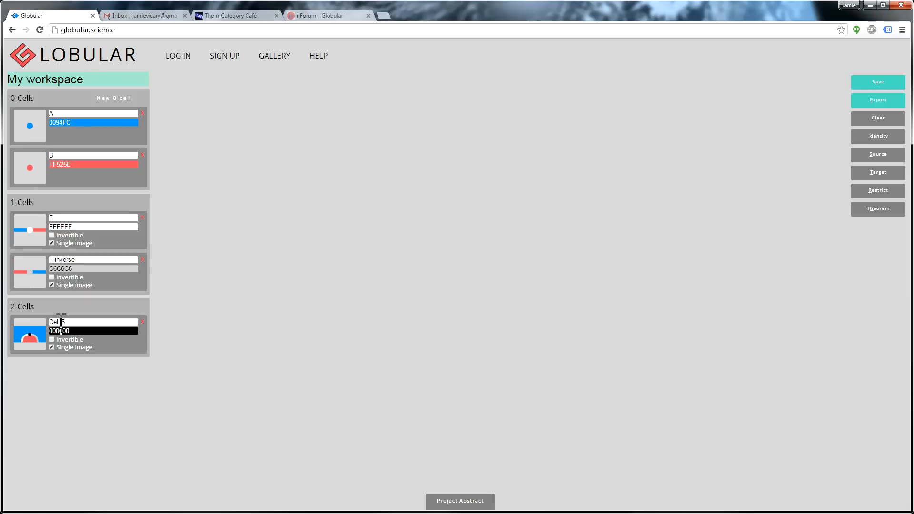
left_click_drag(76, 322, 48, 315)
type("Red Cap")
Step: Create a 2-cell with the identity of A as source and F followed by F inverse as target
left_click(30, 131)
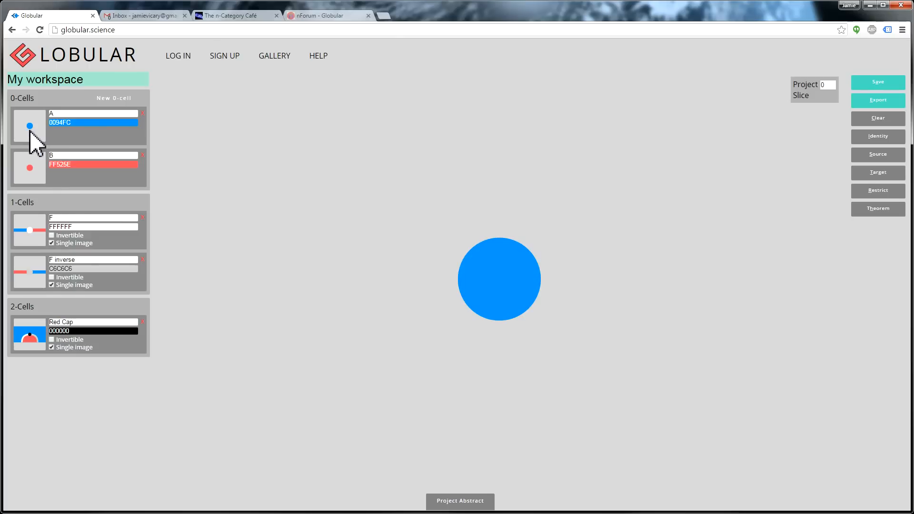
key("s")
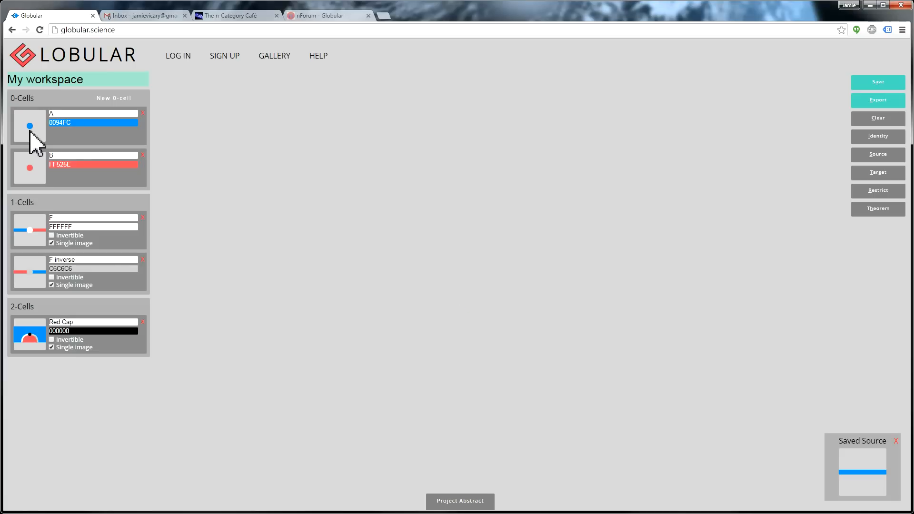
left_click(25, 230)
left_click(33, 278)
left_click(65, 307)
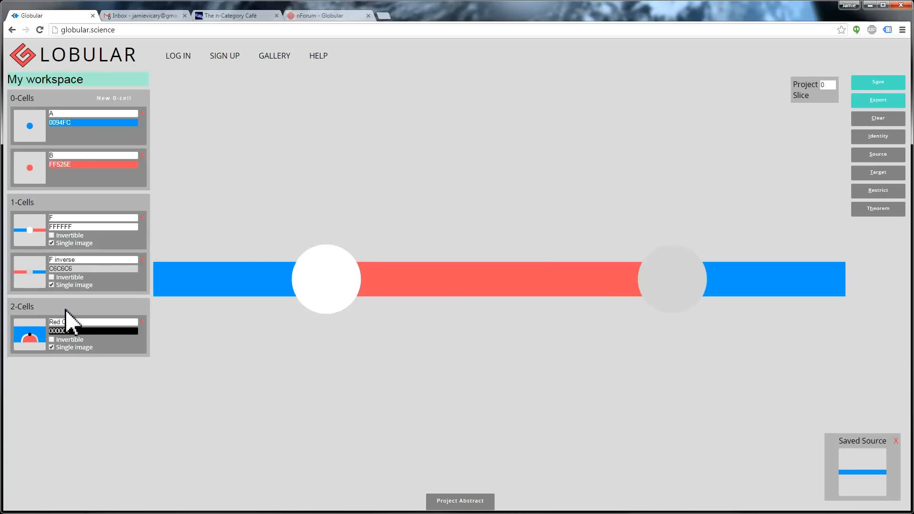
key("t")
Step: Create a 2-cell with the identity of B as source and F inverse followed by F as target
left_click(33, 173)
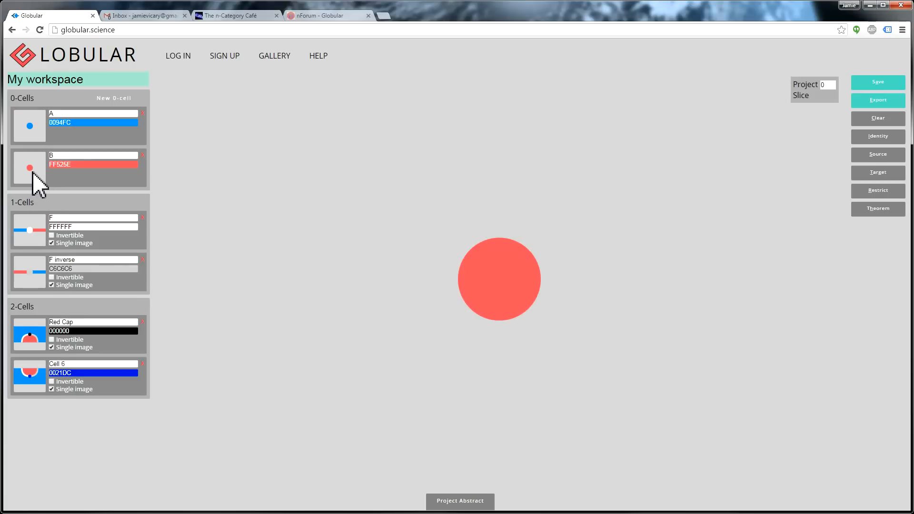
key("s")
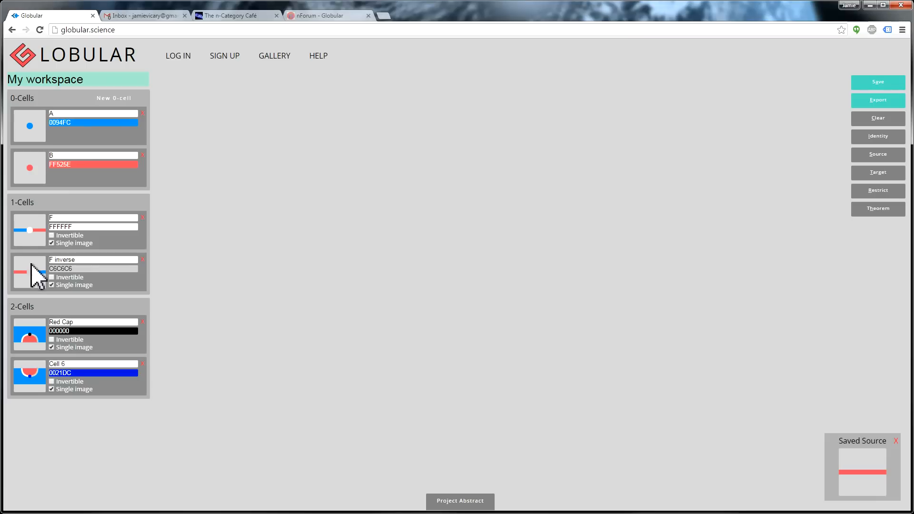
left_click(38, 241)
left_click(38, 241)
left_click(60, 264)
key("t")
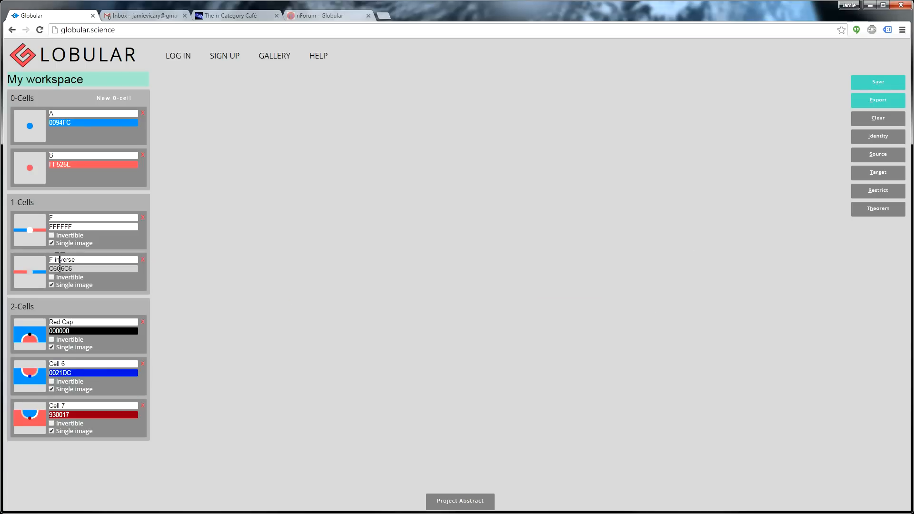
Step: Create the reverse 2-cell, from F inverse followed by F to the identity of B
left_click(27, 179)
key("i")
key("t")
left_click(36, 240)
left_click(37, 241)
left_click(64, 263)
key("t")
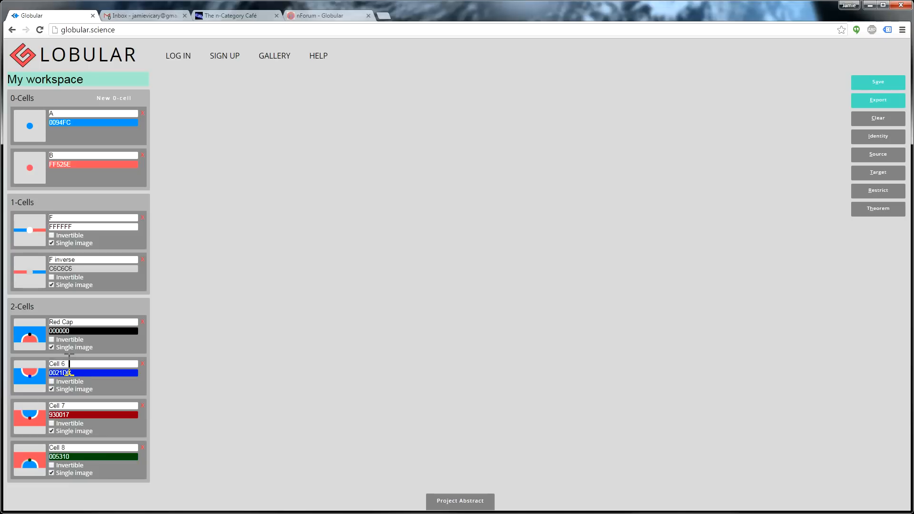
Step: Rename the three unnamed 2-cells, in list order, as "Red Cup", "Blue Cup" and "Blue Cap"
left_click_drag(68, 365, 52, 365)
type("Red Cup")
left_click_drag(80, 406, 49, 407)
type("Blue Cup")
left_click_drag(68, 447, 54, 448)
type("Blue Cap")
Step: Create a 3-cell from the closed red bubble, Red Cup attached beneath Red Cap, to the double identity of A
left_click(30, 334)
left_click(29, 375)
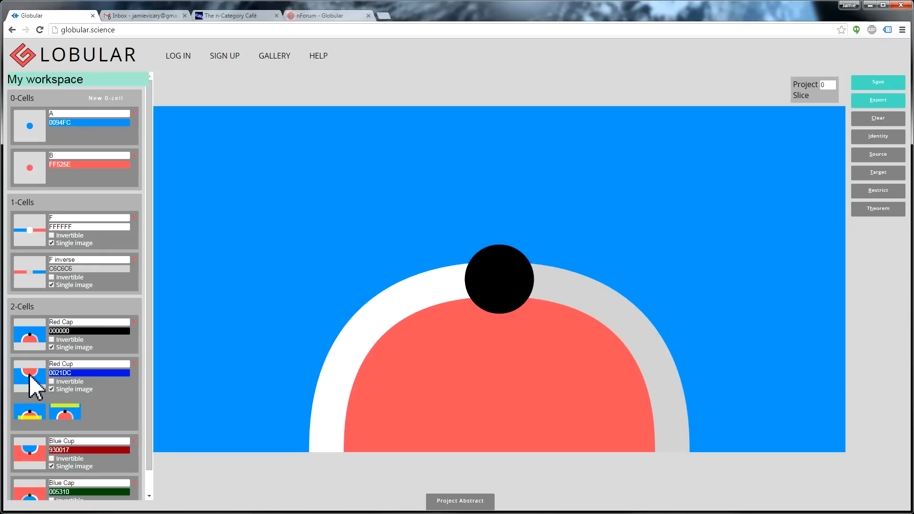
left_click(35, 415)
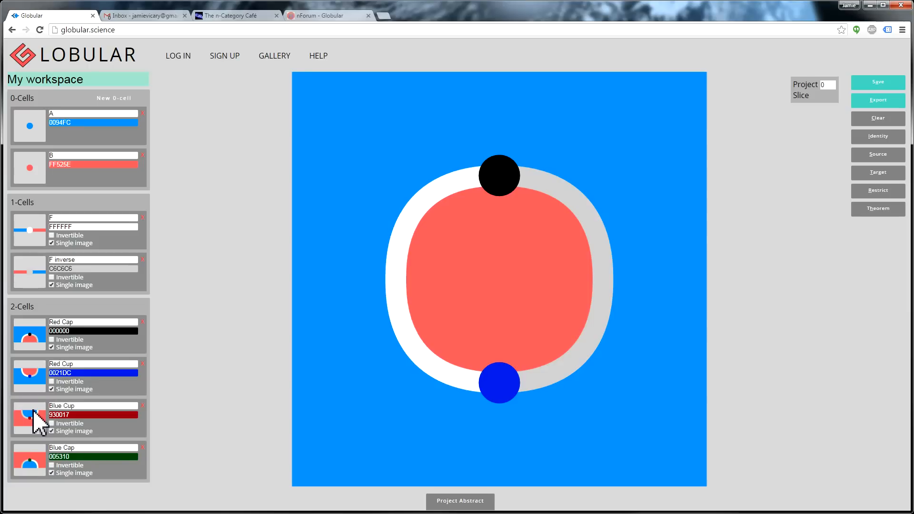
key("s")
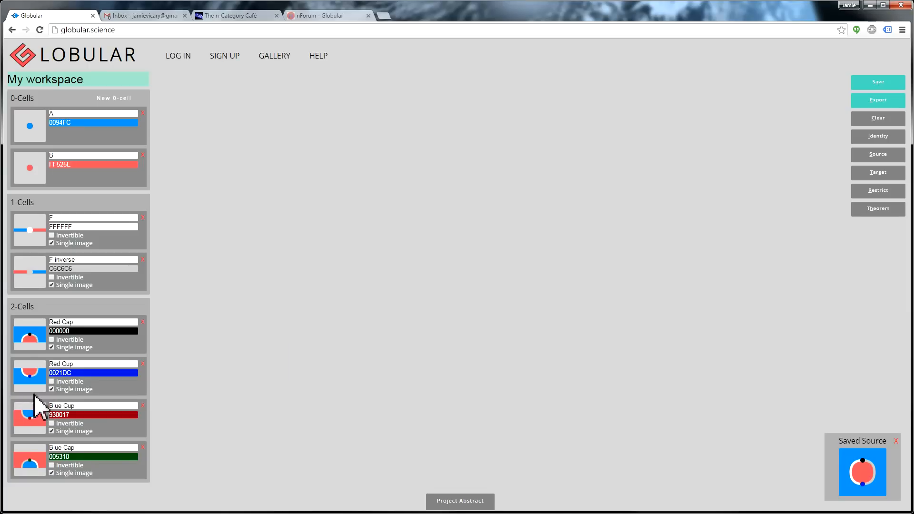
key("i")
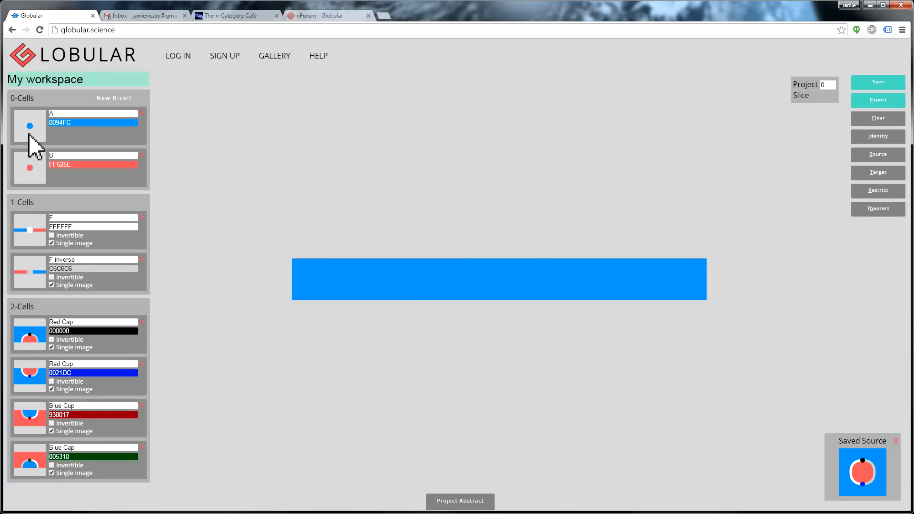
key("i")
key("t")
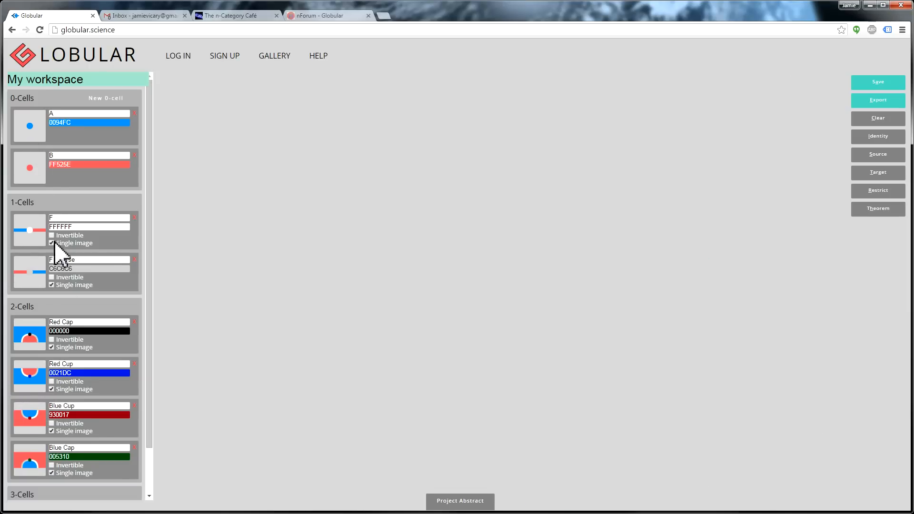
scroll(71, 333, "down", 2)
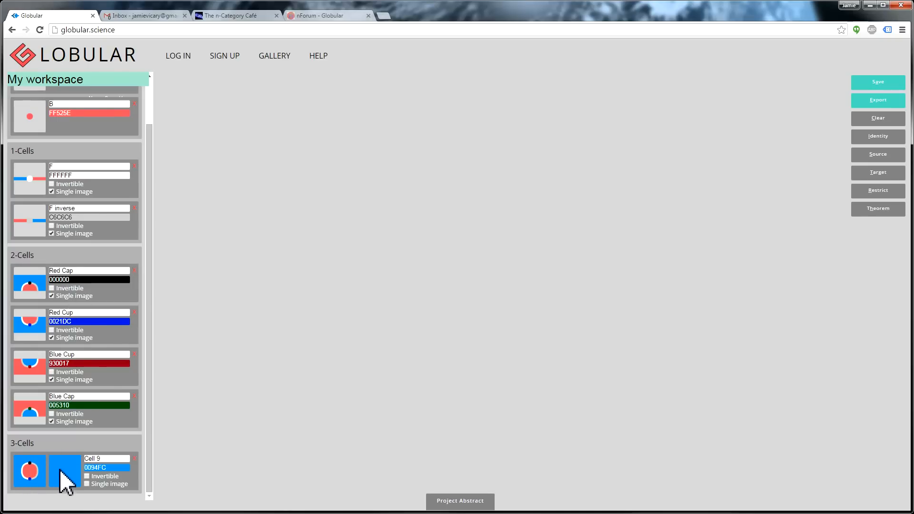
Step: Create a 3-cell from the double identity of A to the closed red bubble, Red Cup attached beneath Red Cap
scroll(48, 229, "up", 2)
left_click(28, 125)
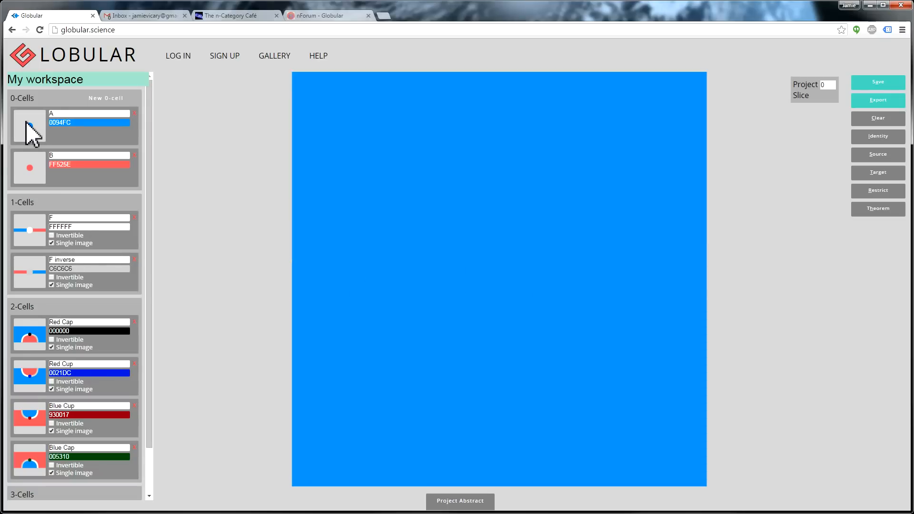
key("s")
left_click(34, 333)
left_click(35, 373)
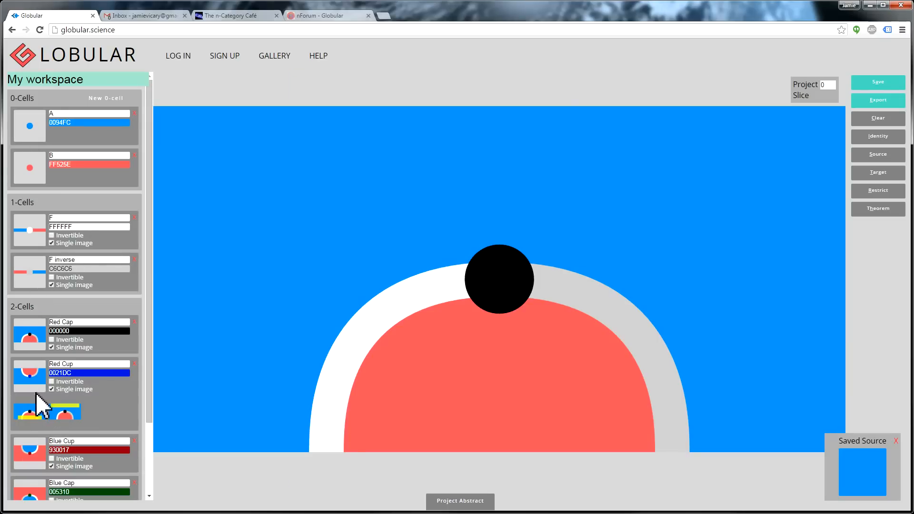
left_click(31, 411)
key("t")
scroll(49, 391, "down", 2)
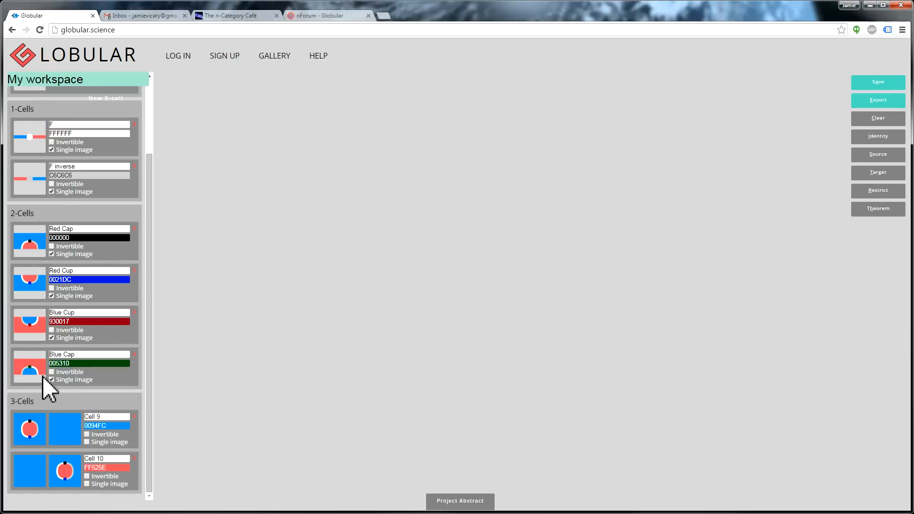
Step: Create a 3-cell from the closed blue bubble, Blue Cup attached beneath Blue Cap, to the double identity of B
left_click(31, 333)
left_click(33, 362)
left_click(60, 396)
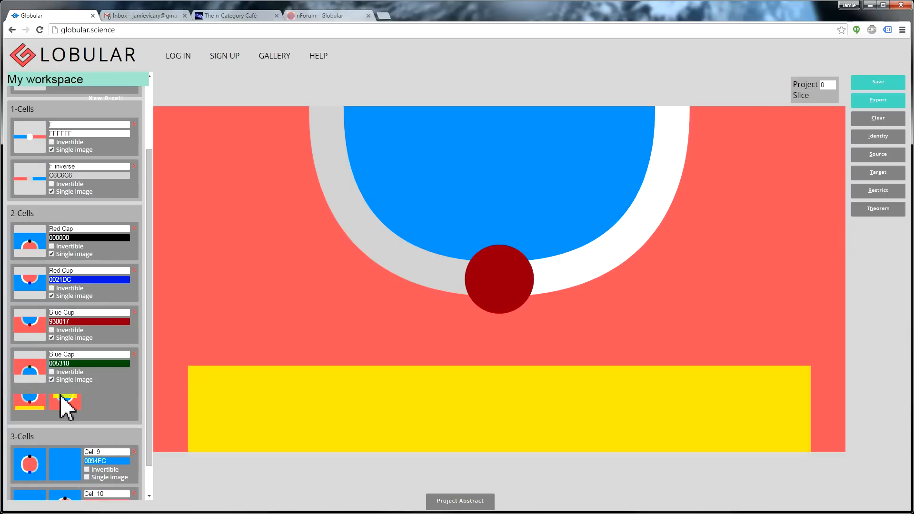
left_click(67, 407)
key("s")
left_click(37, 176)
key("i")
key("i")
key("t")
Step: Create the reverse 3-cell, from the double identity of B to the closed blue bubble with a single Blue Cup and Blue Cap
left_click(37, 178)
key("i")
key("i")
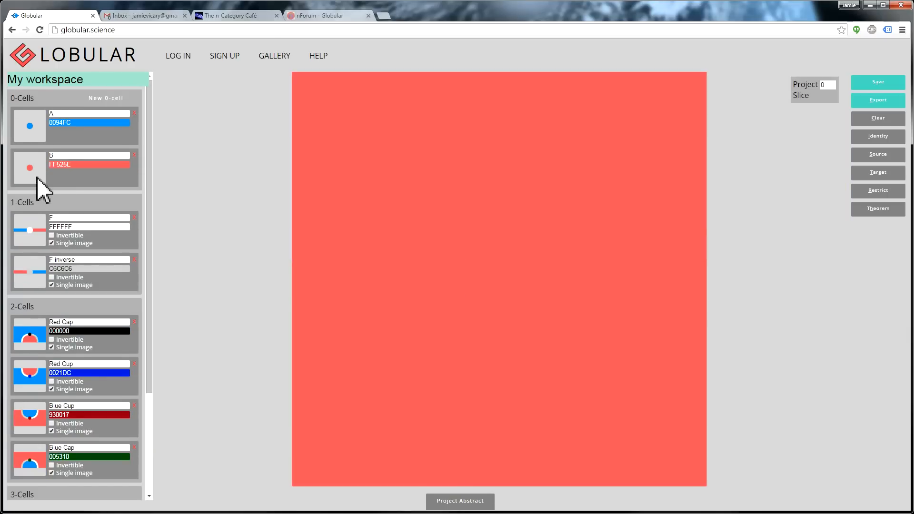
key("s")
left_click(36, 422)
left_click(37, 463)
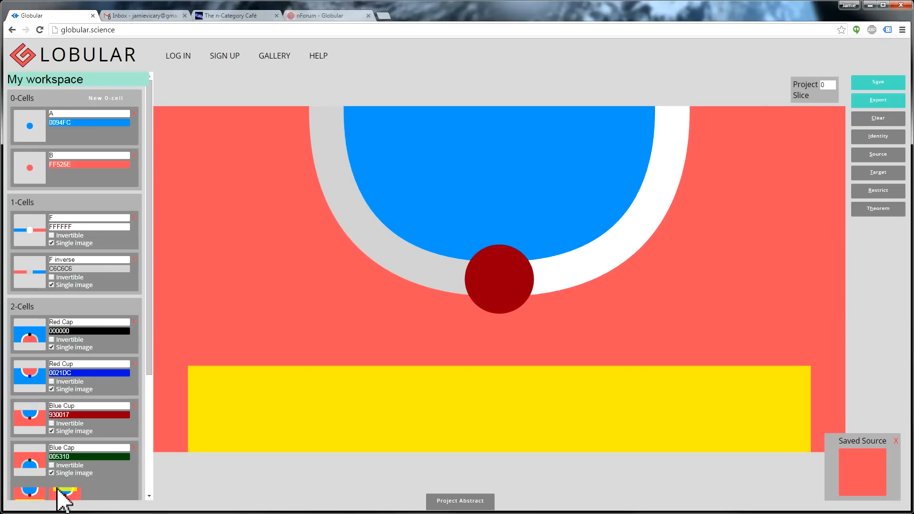
left_click(64, 495)
scroll(65, 422, "down", 3)
left_click(37, 283)
left_click(24, 327)
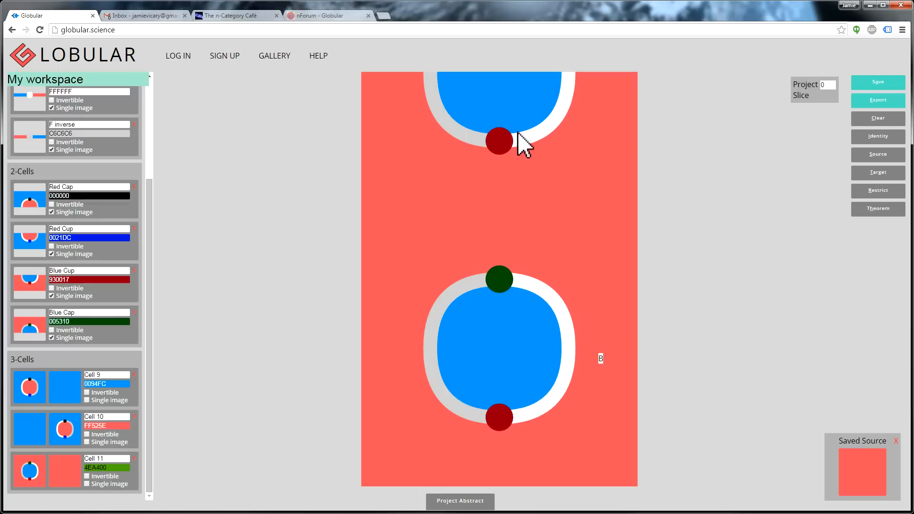
left_click_drag(501, 141, 504, 77)
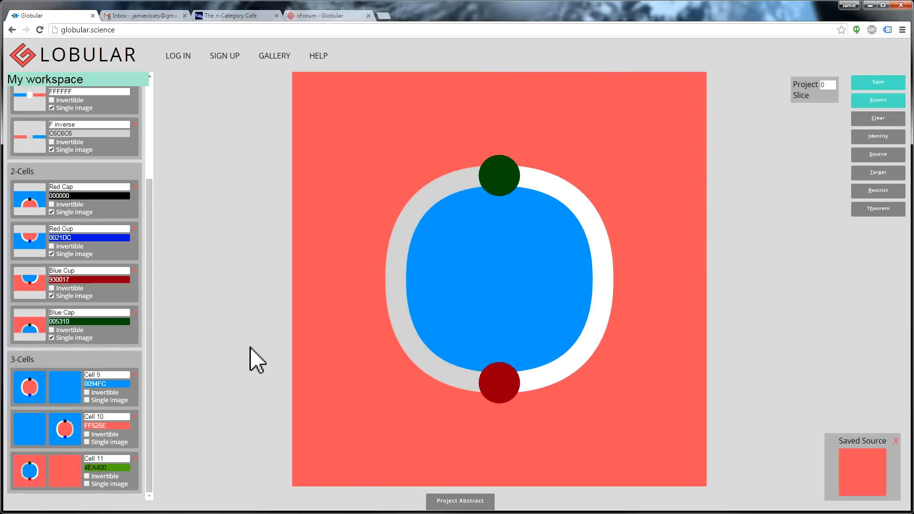
key("t")
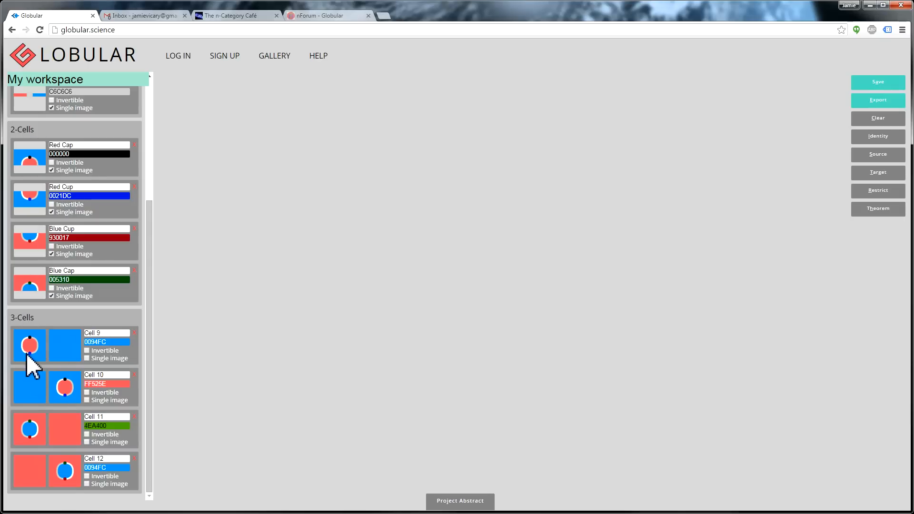
Step: Create a 3-cell from Red Cap with Red Cup attached above it to the identity of F followed by F inverse
left_click(29, 173)
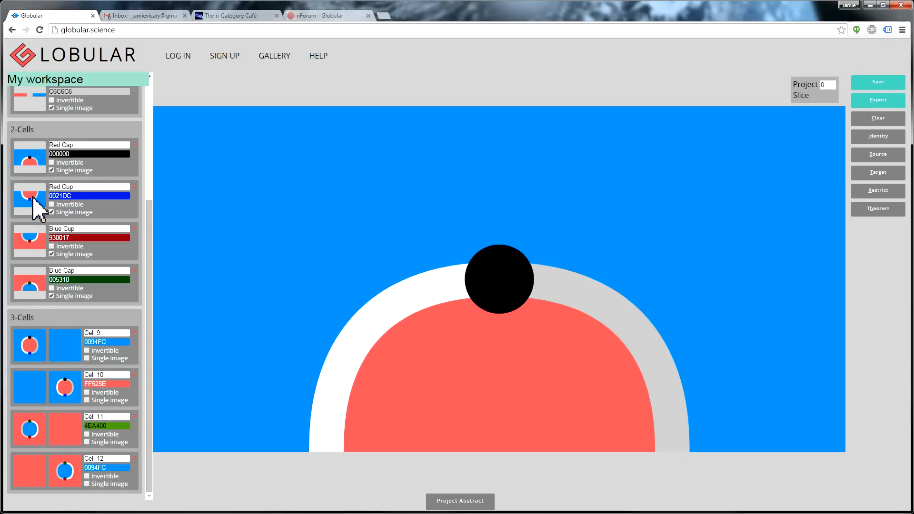
left_click(33, 205)
left_click(63, 239)
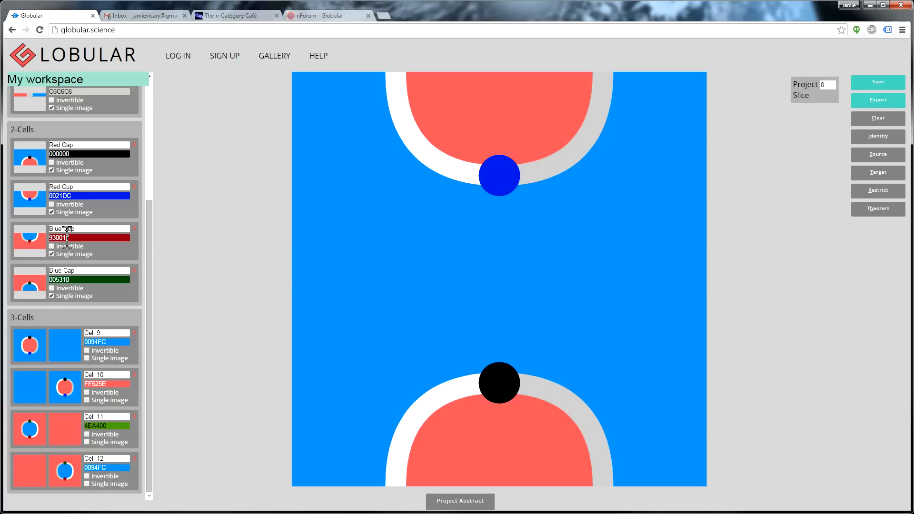
key("s")
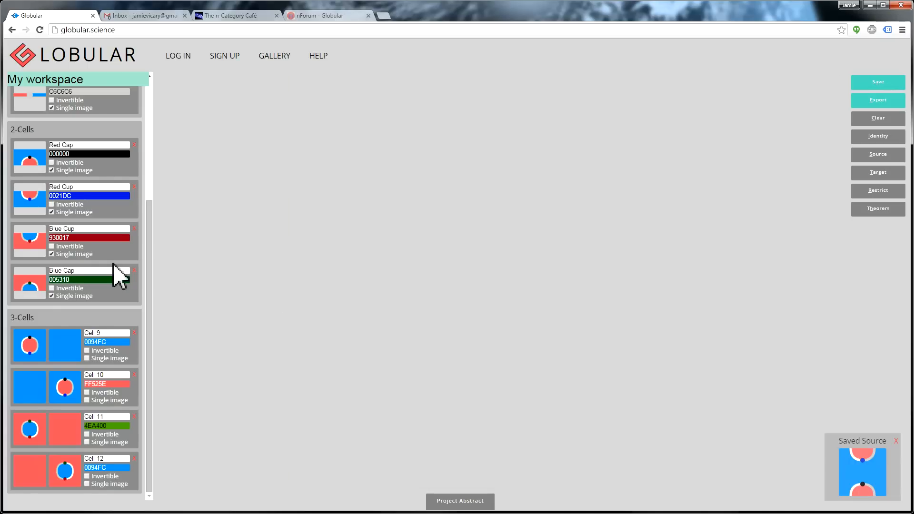
scroll(114, 271, "up", 5)
left_click(28, 241)
left_click(39, 280)
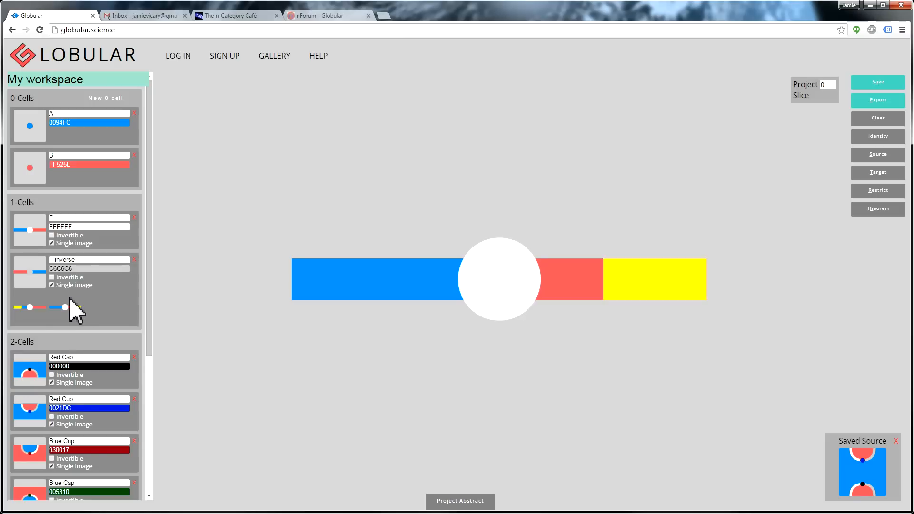
left_click(70, 300)
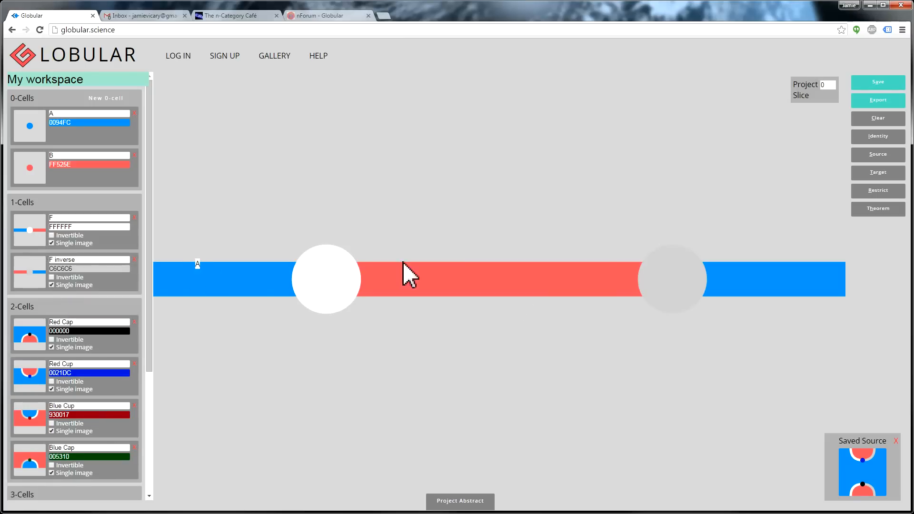
key("i")
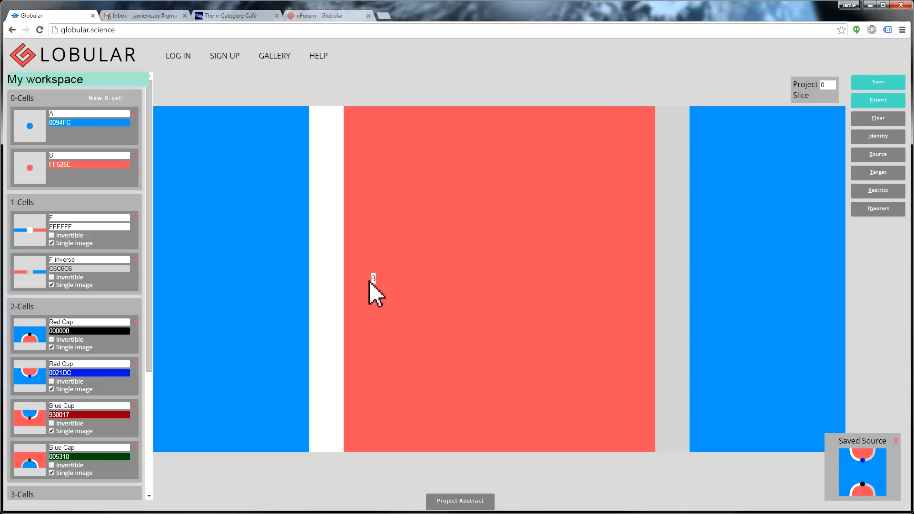
key("c")
Step: Create the reverse 3-cell, from the identity of F followed by F inverse to Red Cap with Red Cup above it
scroll(47, 343, "down", 5)
scroll(46, 333, "up", 5)
left_click(31, 241)
left_click(43, 279)
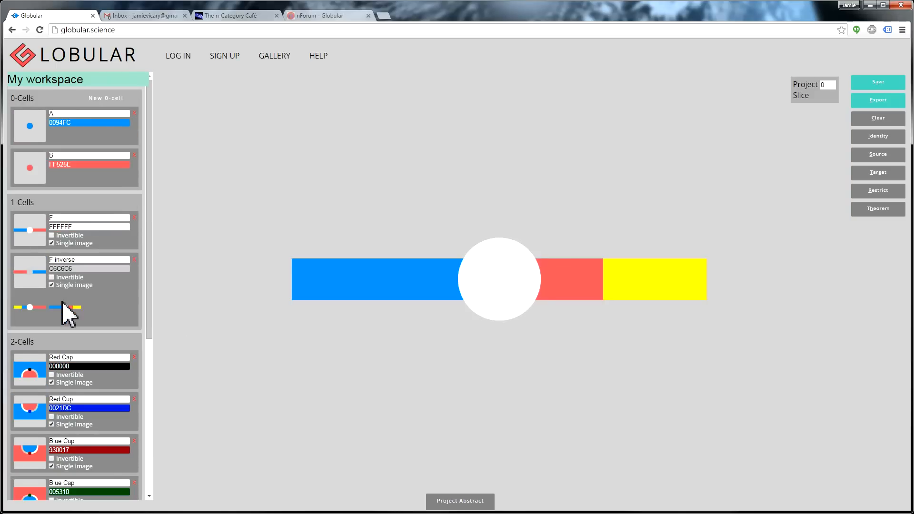
key("i")
key("s")
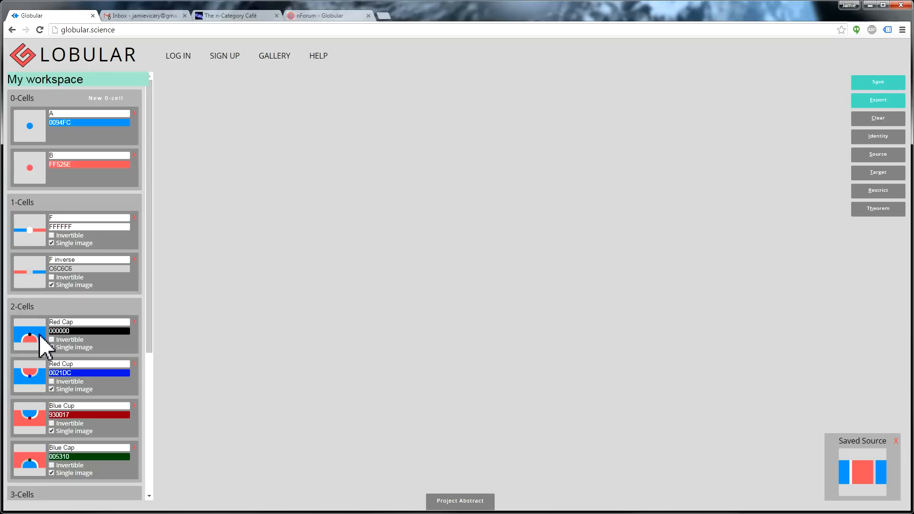
left_click(34, 374)
left_click(31, 344)
left_click(38, 370)
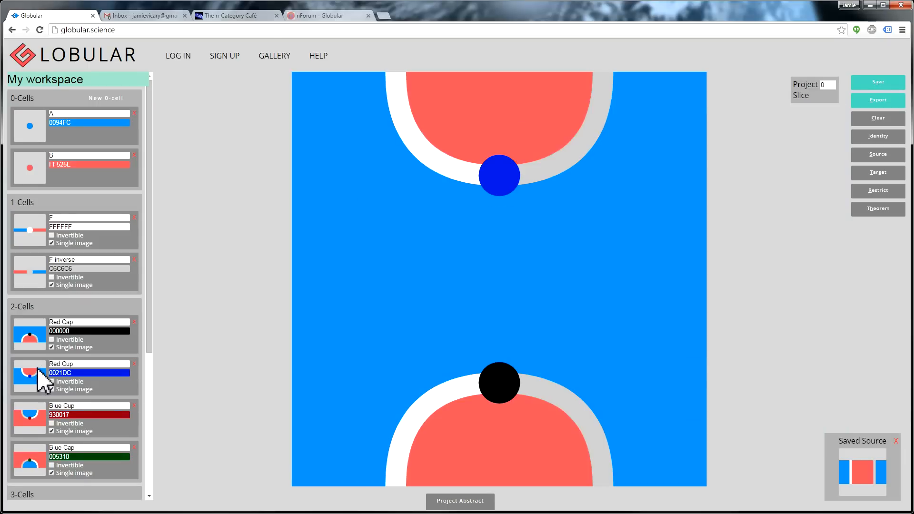
key("c")
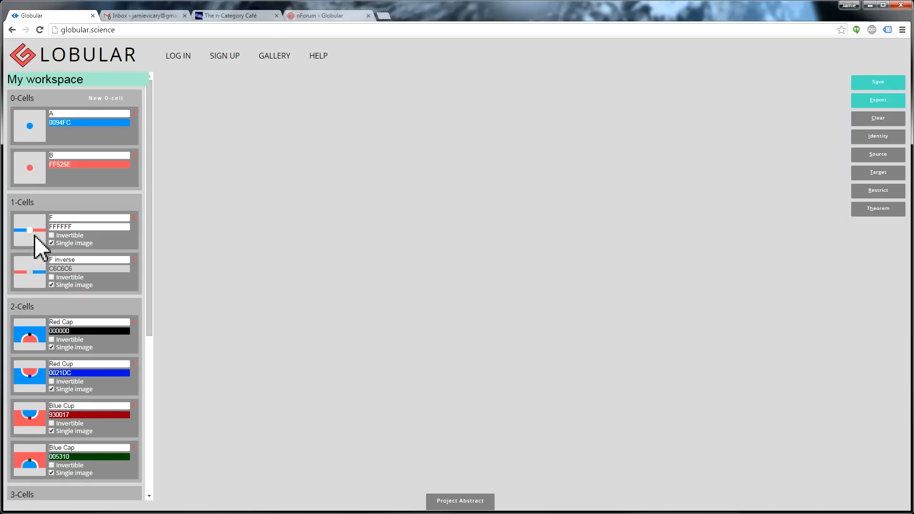
Step: Create a 3-cell from the identity of F inverse followed by F to Blue Cap with Blue Cup attached above it
left_click(28, 286)
left_click(30, 231)
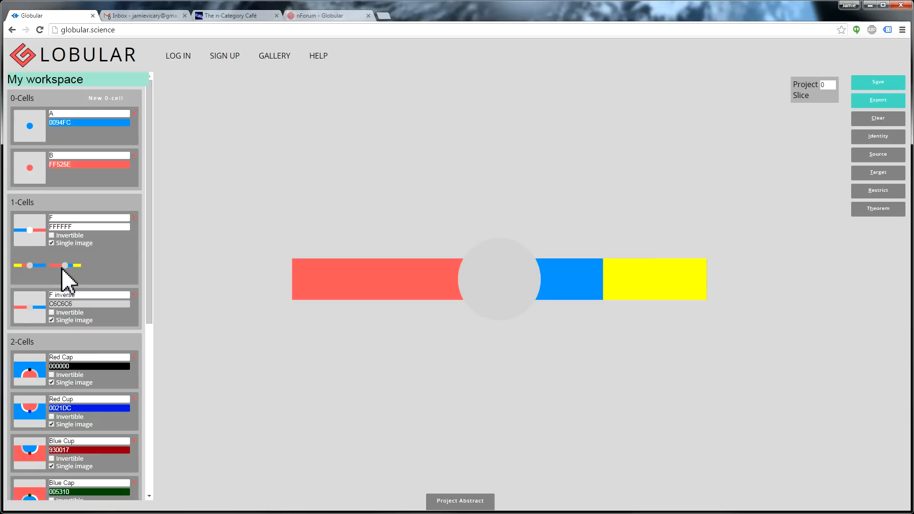
left_click(62, 267)
key("i")
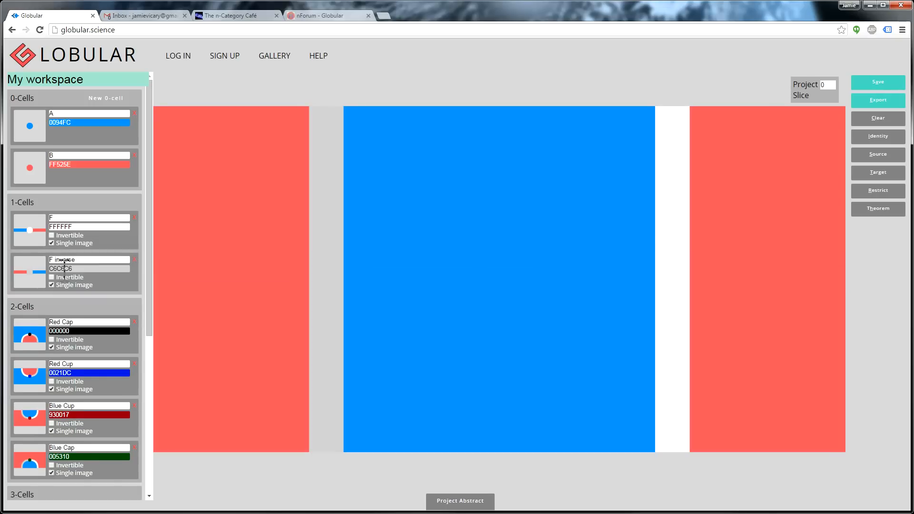
key("s")
left_click(30, 415)
left_click(34, 468)
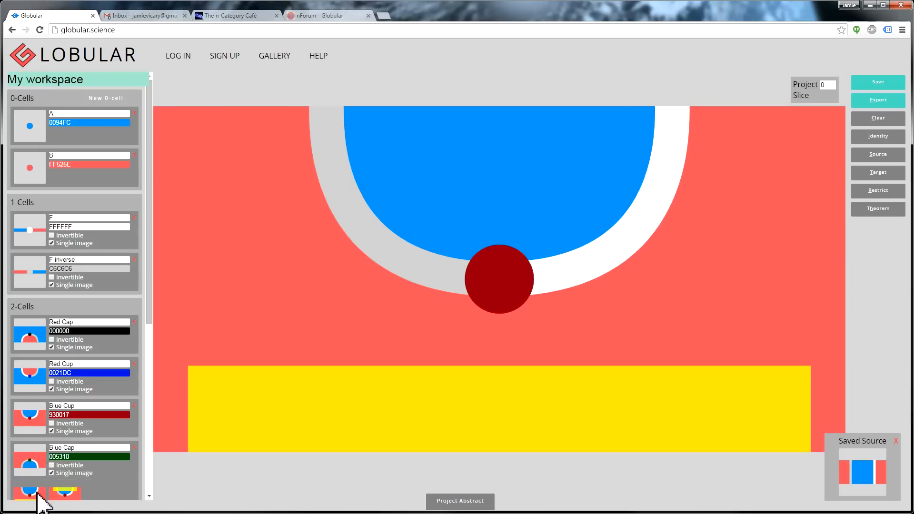
left_click(38, 491)
key("t")
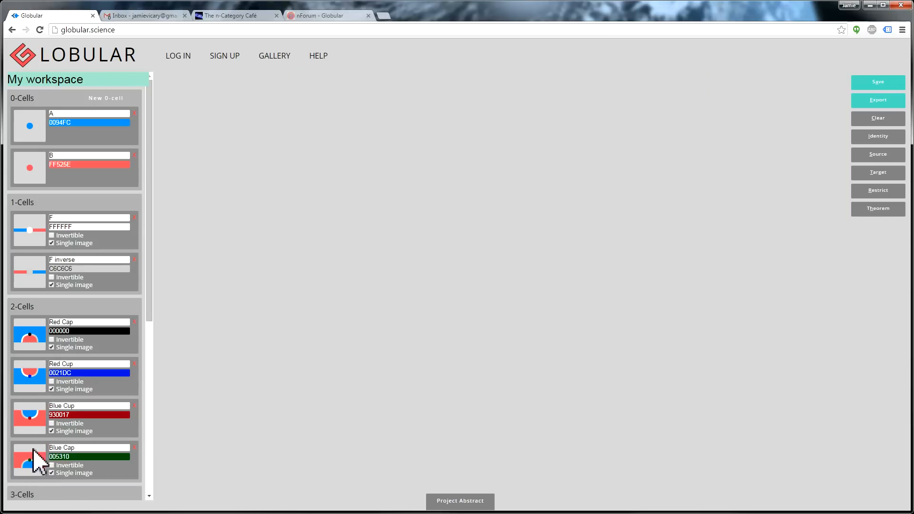
Step: Create the reverse 3-cell, from Blue Cap with Blue Cup above it to the identity of F inverse followed by F
left_click(32, 424)
left_click(34, 469)
left_click(35, 490)
key("s")
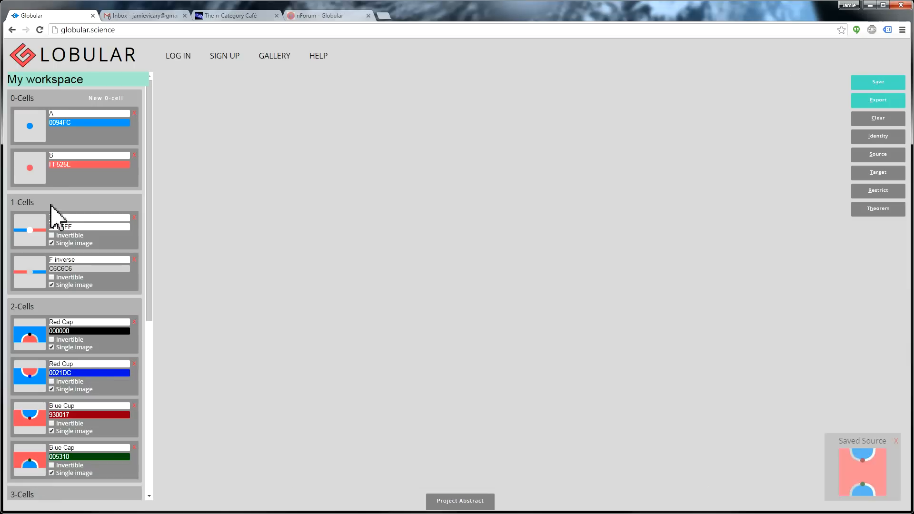
left_click(33, 278)
left_click(63, 267)
key("i")
key("t")
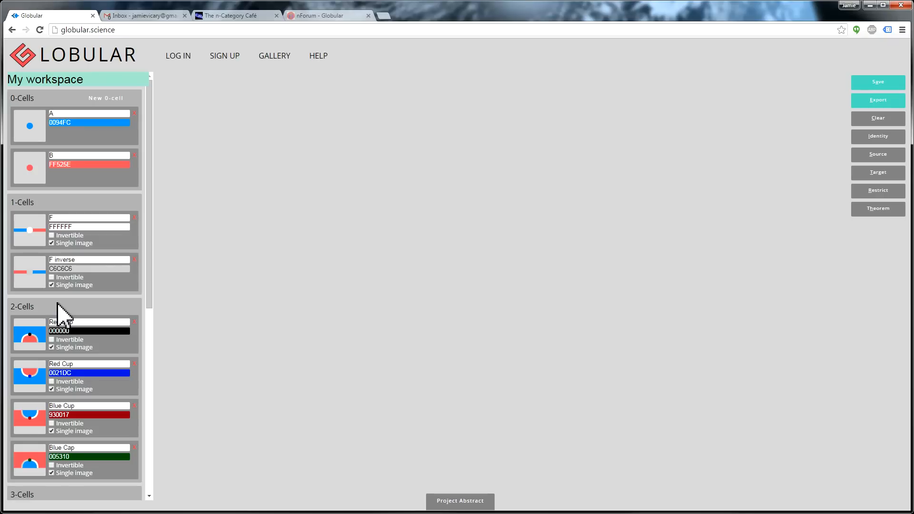
Step: Build a composite of Red Cup with Blue Cup attached inside and Red Cap on its right-hand strands, and turn it into a theorem
left_click(32, 380)
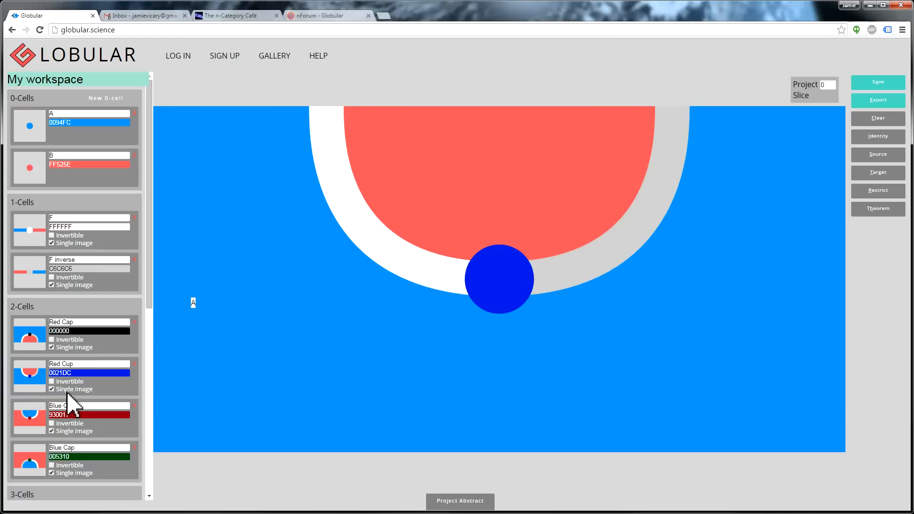
left_click(30, 414)
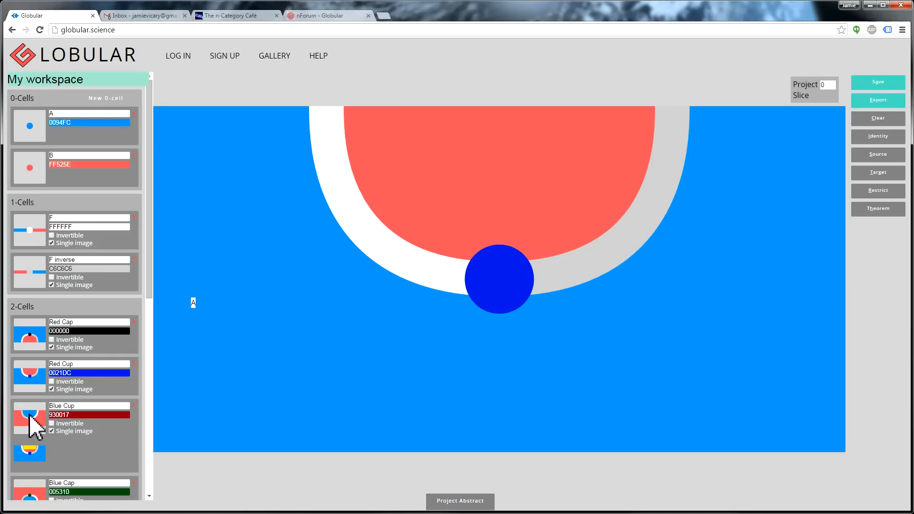
left_click(30, 451)
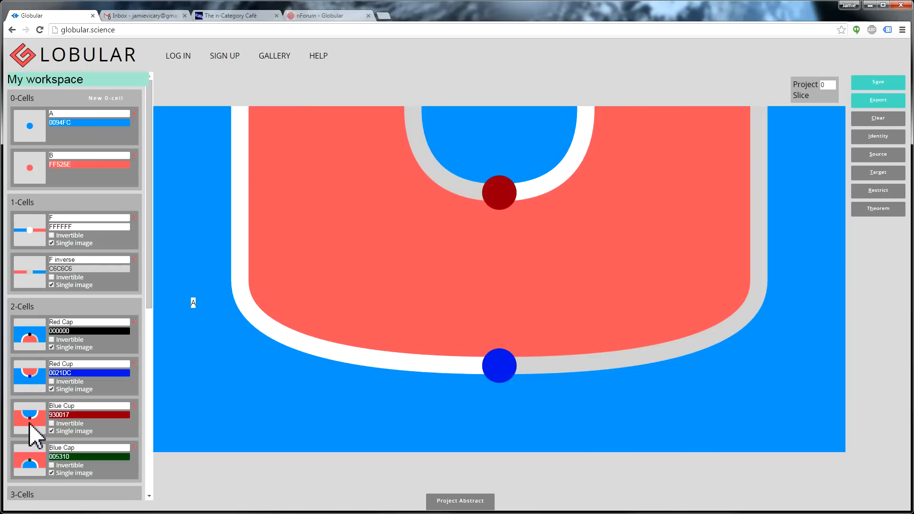
left_click(33, 338)
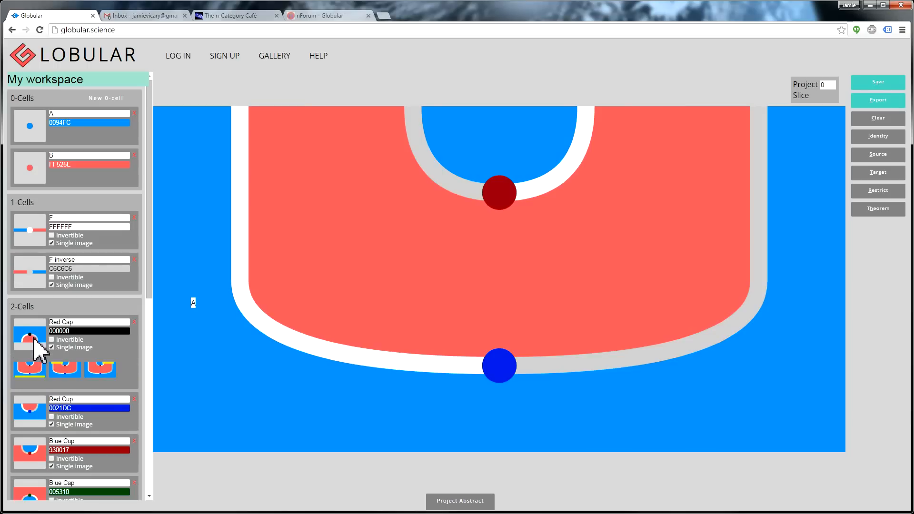
left_click(105, 372)
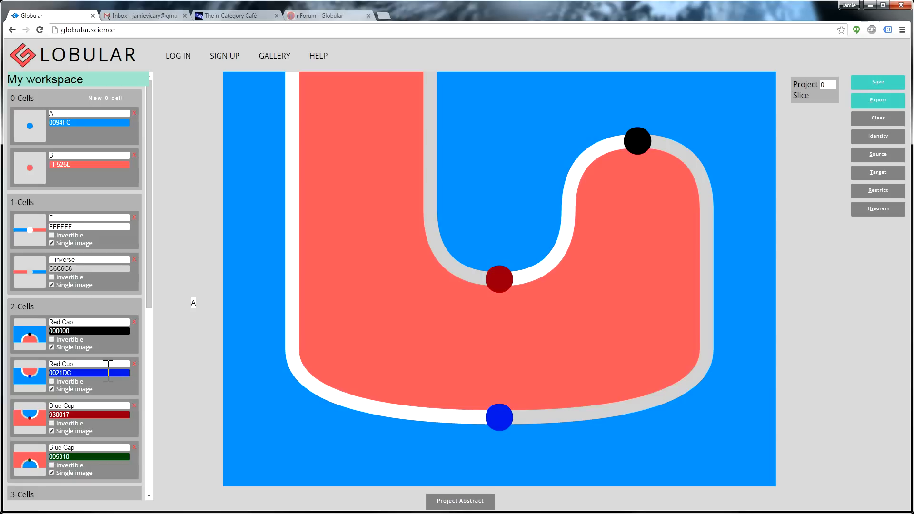
left_click(880, 214)
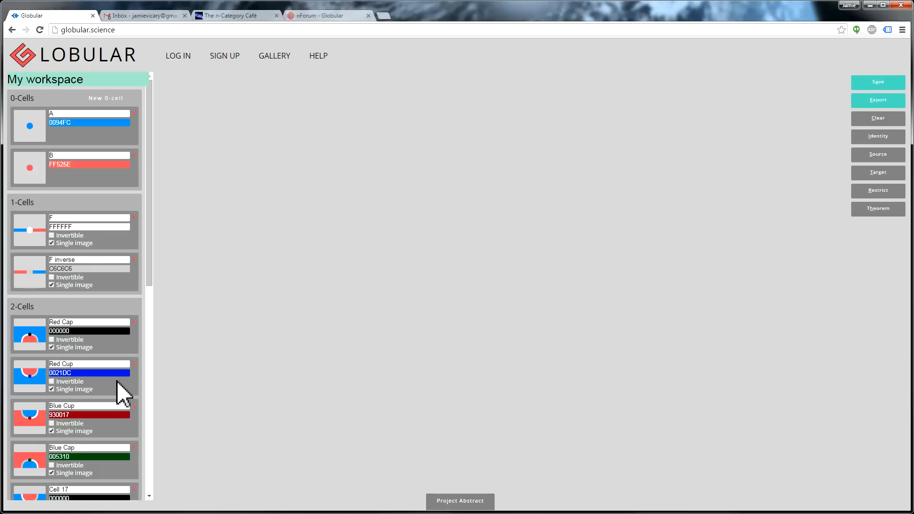
Step: Rename the 2-cell made by the theorem as "New Red Cup"
scroll(119, 394, "down", 3)
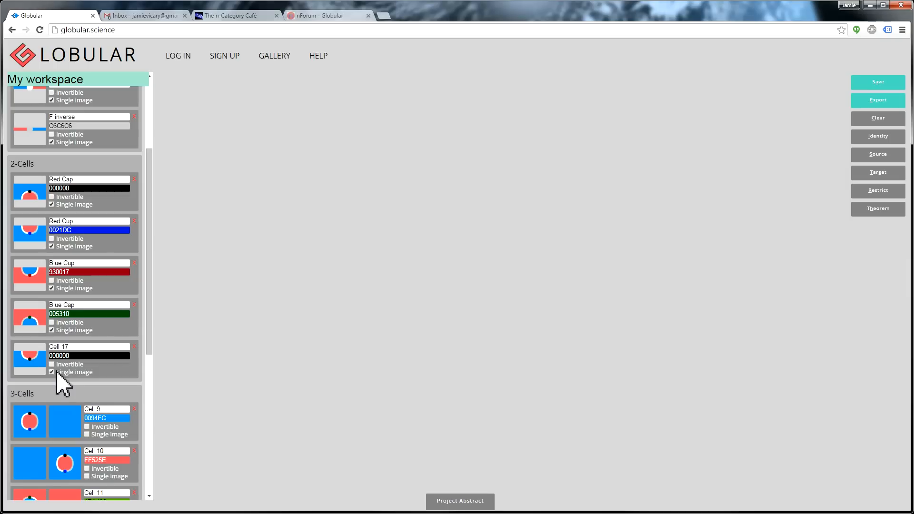
left_click_drag(77, 347, 50, 346)
type("New Red Cup")
Step: Rename the invertible 3-cell made by the theorem as "New Red Cup Definition"
scroll(102, 394, "down", 6)
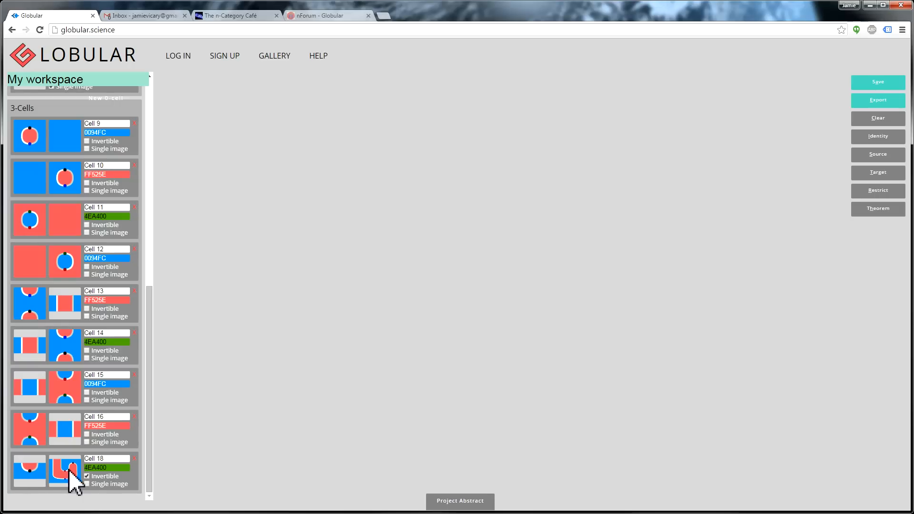
left_click_drag(112, 458, 85, 459)
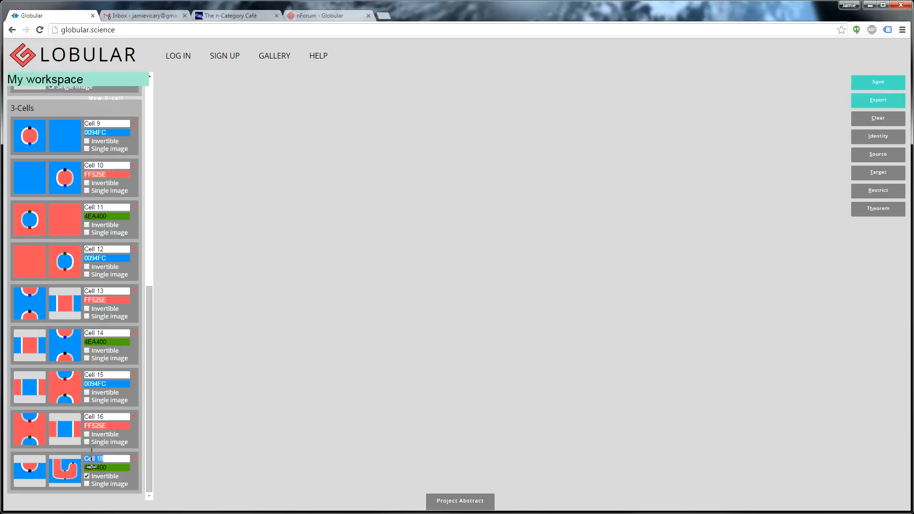
key("BackSpace")
type("Re")
key("BackSpace")
key("BackSpace")
type("N")
type("ew Red Cup Def")
type("inition")
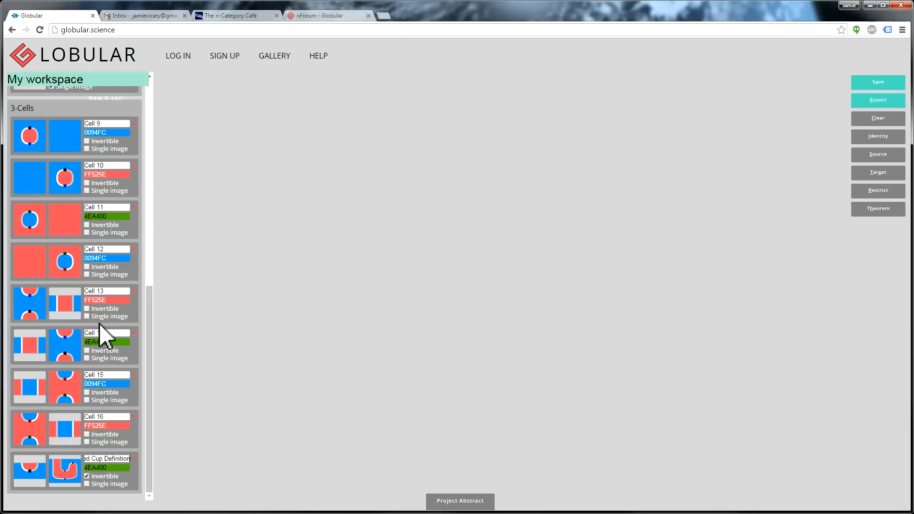
Step: Compose New Red Cup with F on its right, and attach Blue Cap on top of the F inverse and F strands
scroll(98, 324, "up", 6)
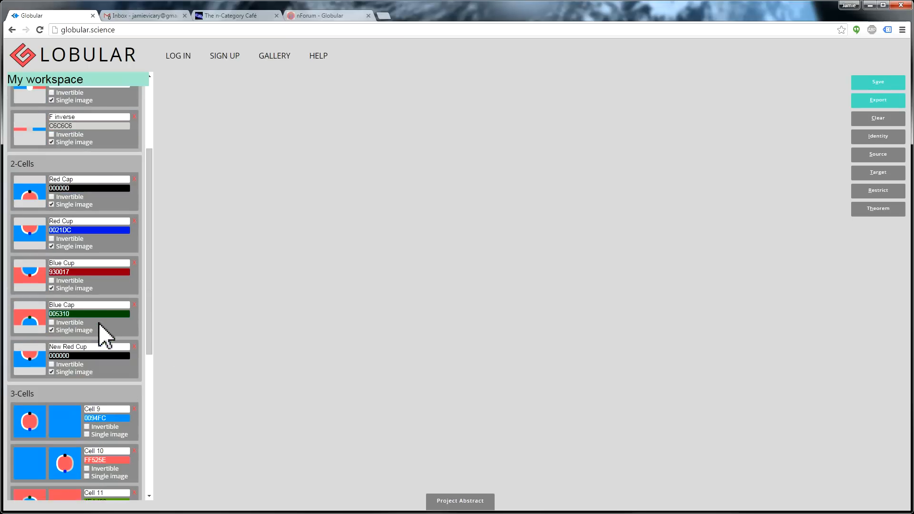
left_click(29, 360)
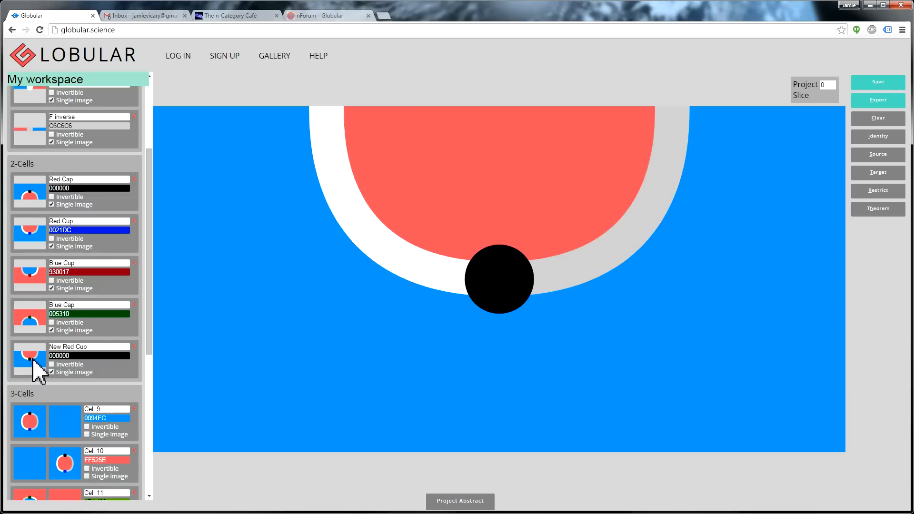
scroll(33, 368, "up", 2)
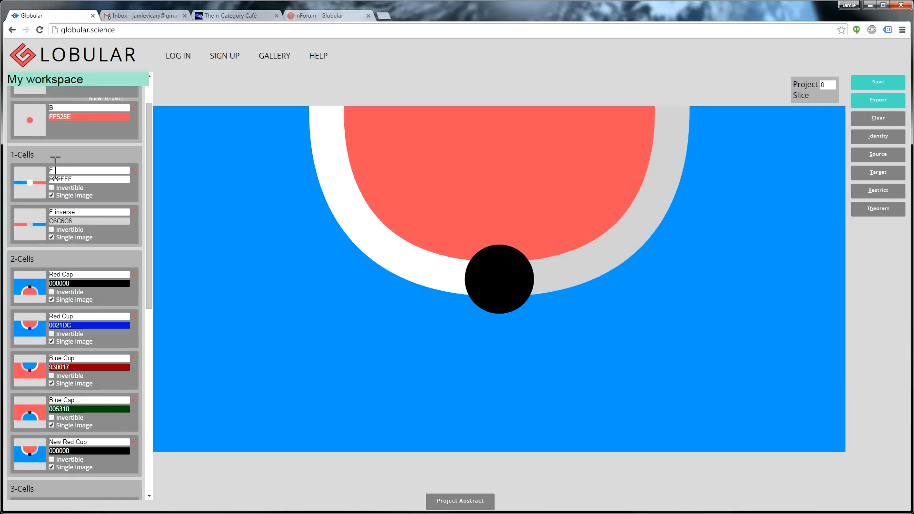
left_click(35, 190)
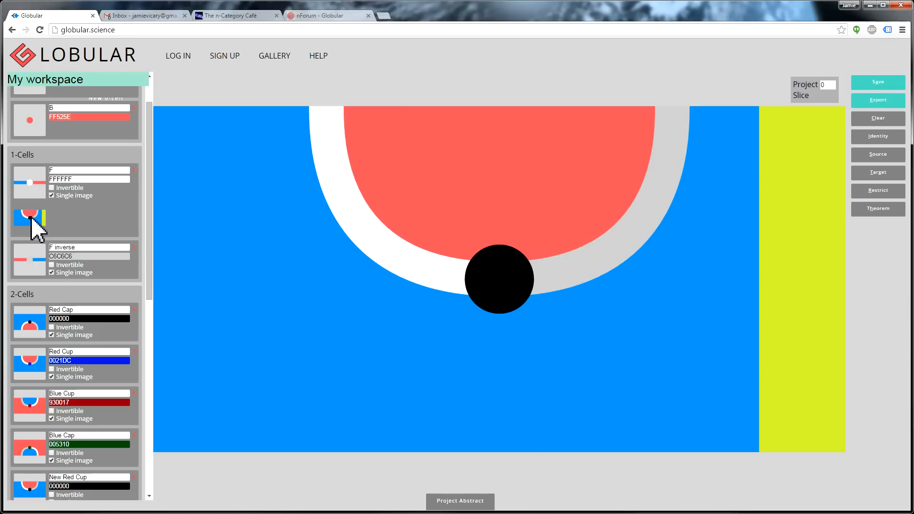
left_click(31, 217)
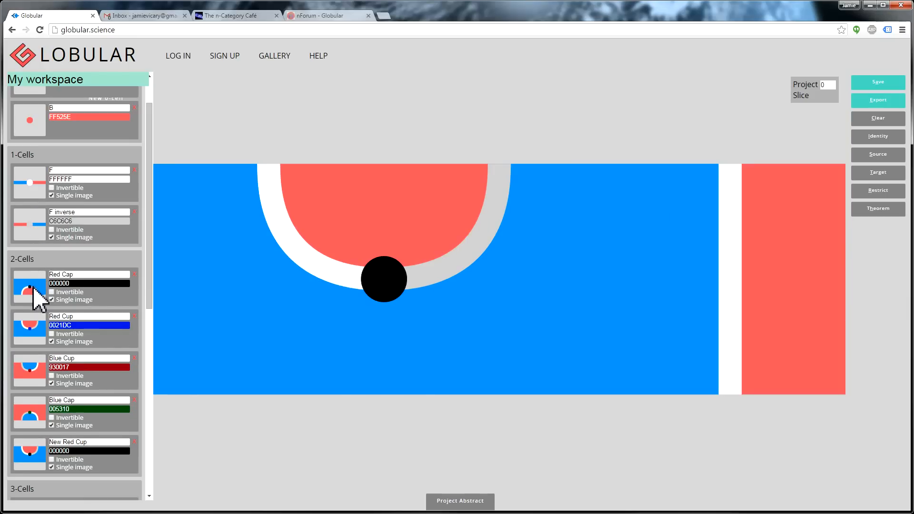
left_click(36, 288)
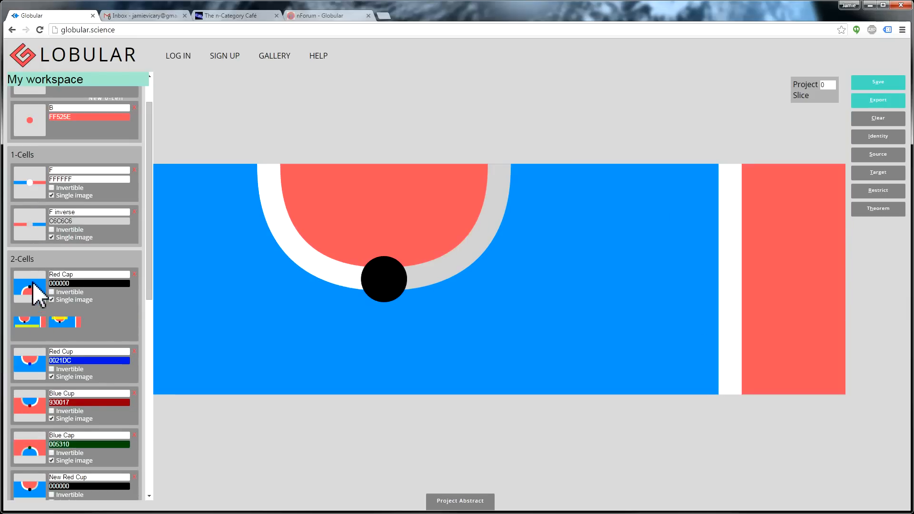
left_click(34, 450)
left_click(77, 444)
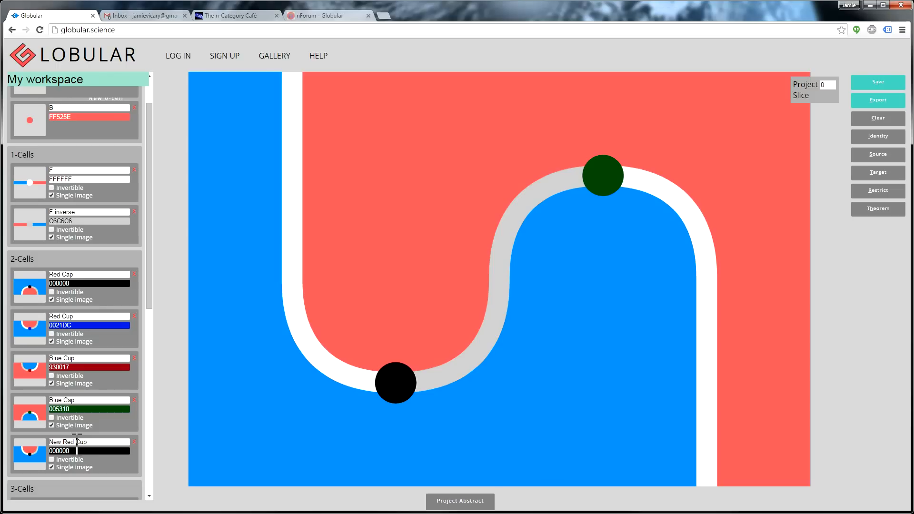
Step: Take the identity of the snake composite and, at slice 1, rewrite New Red Cup using New Red Cup Definition
left_click(885, 137)
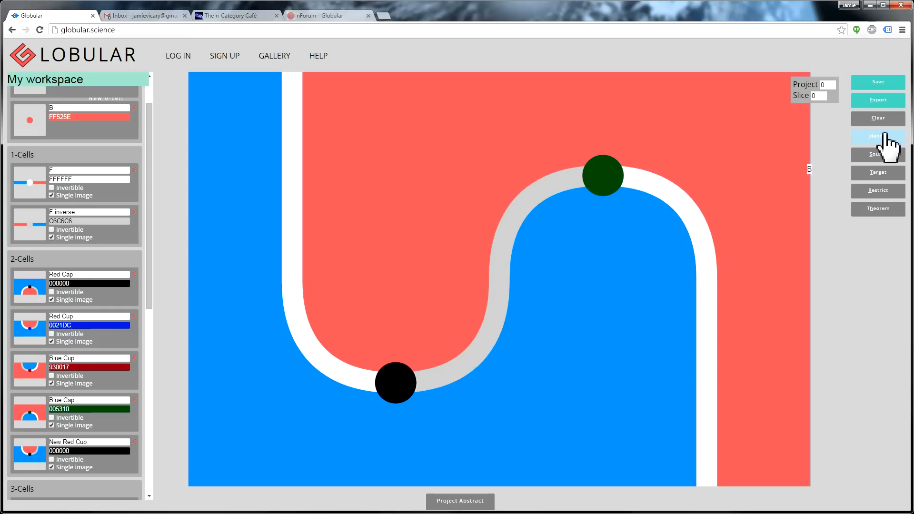
left_click(824, 95)
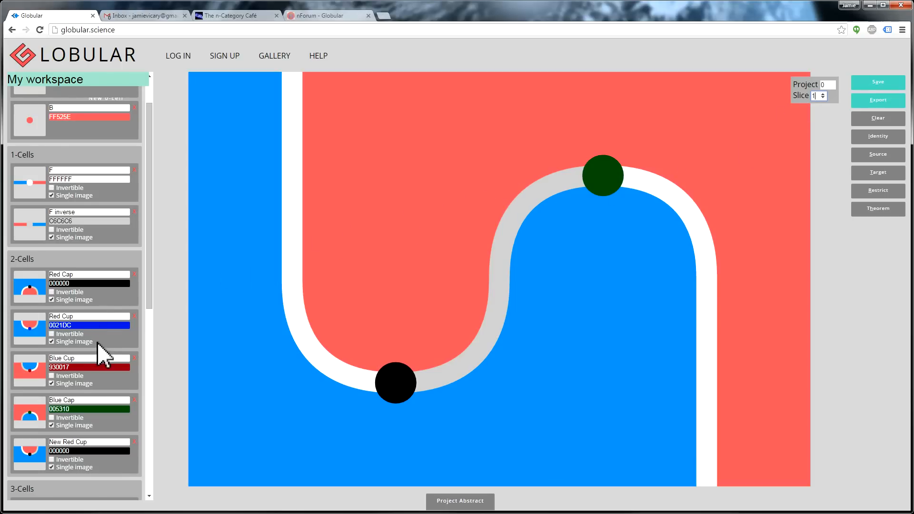
scroll(102, 347, "down", 8)
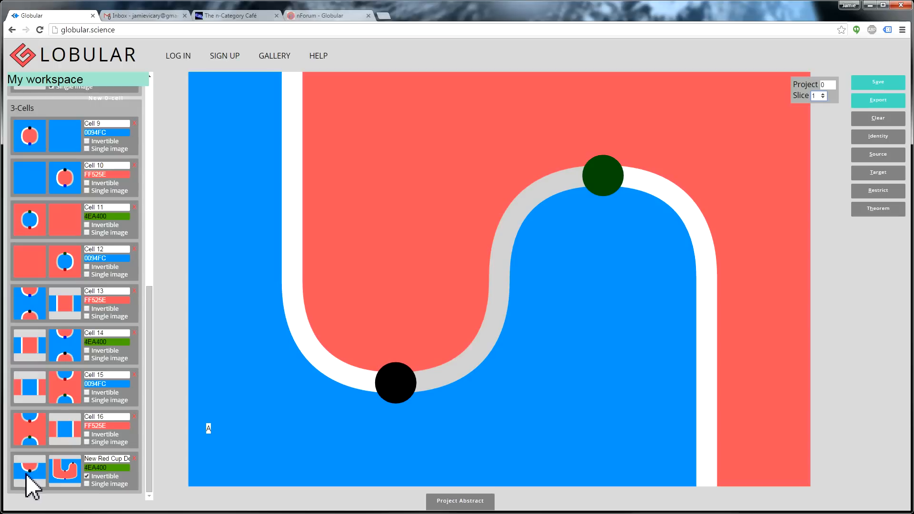
key("h")
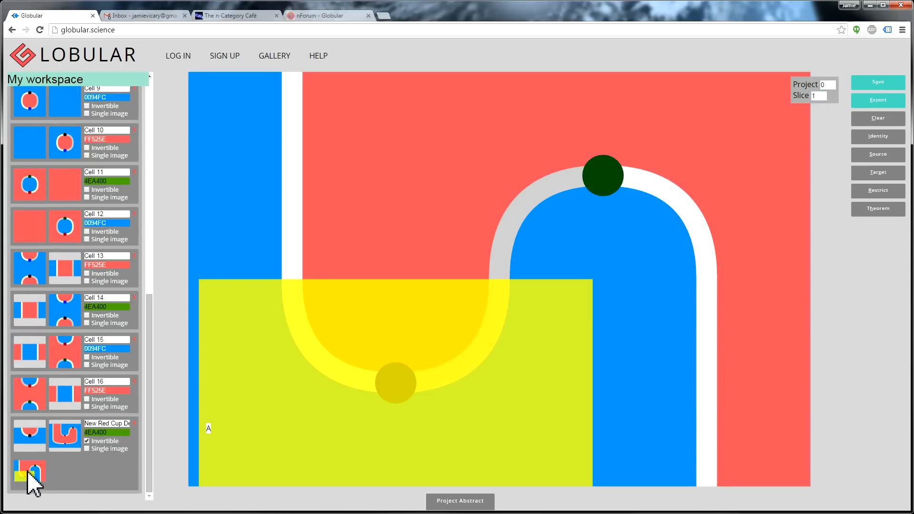
left_click(27, 471)
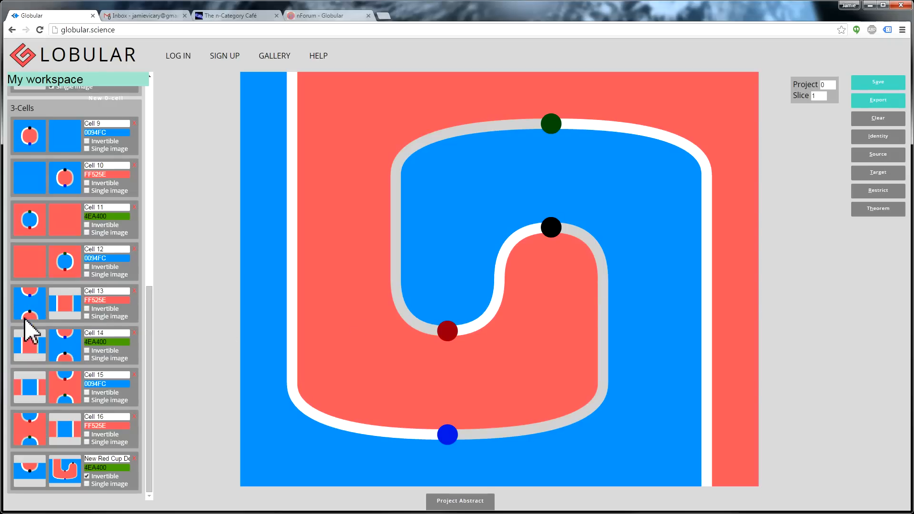
Step: Apply Cell 15 to the rightmost F inverse and F strands, just below the level of Red Cap
left_click(29, 348)
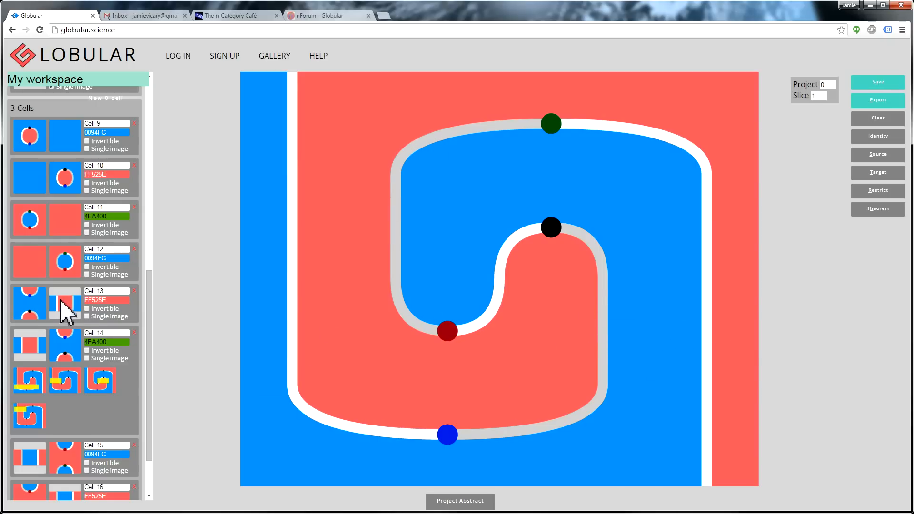
scroll(48, 350, "down", 2)
scroll(48, 362, "up", 1)
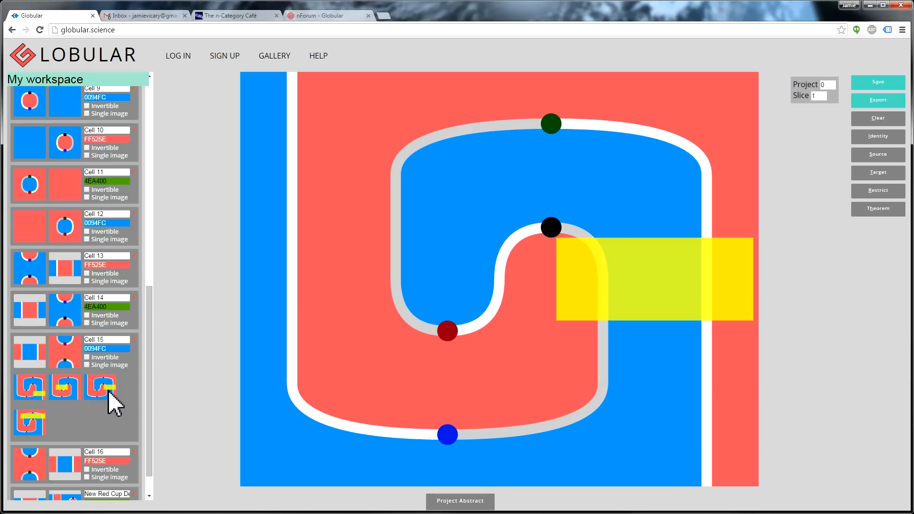
left_click(107, 391)
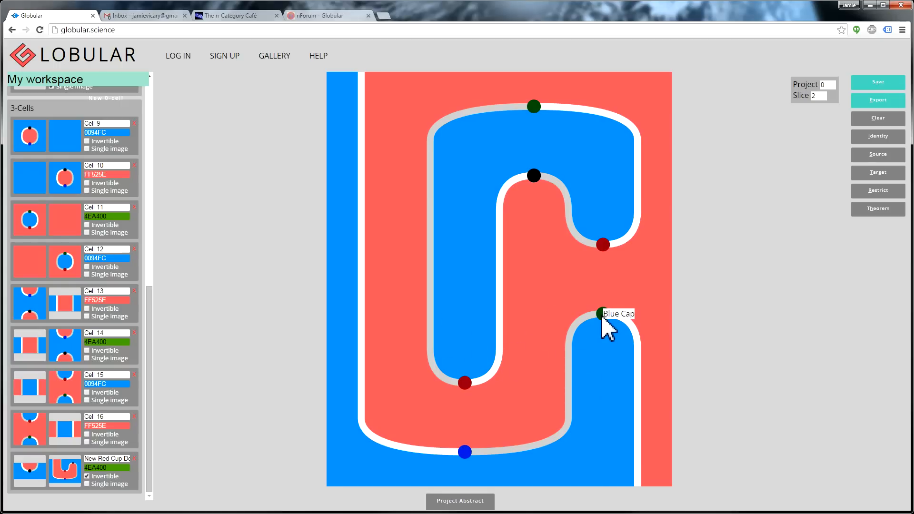
Step: Slide the lower Blue Cap beneath the left Blue Cup and apply Cell 16 to that cup and cap pair
left_click_drag(600, 314, 604, 378)
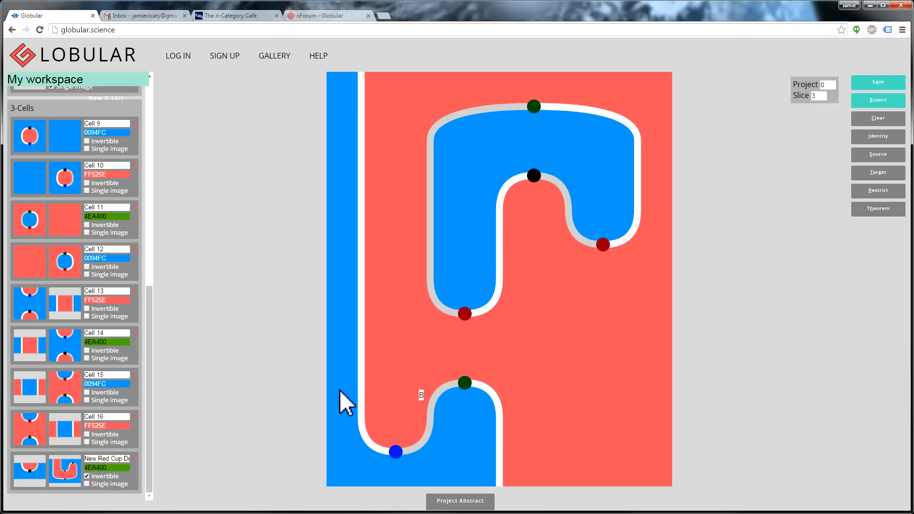
left_click(31, 430)
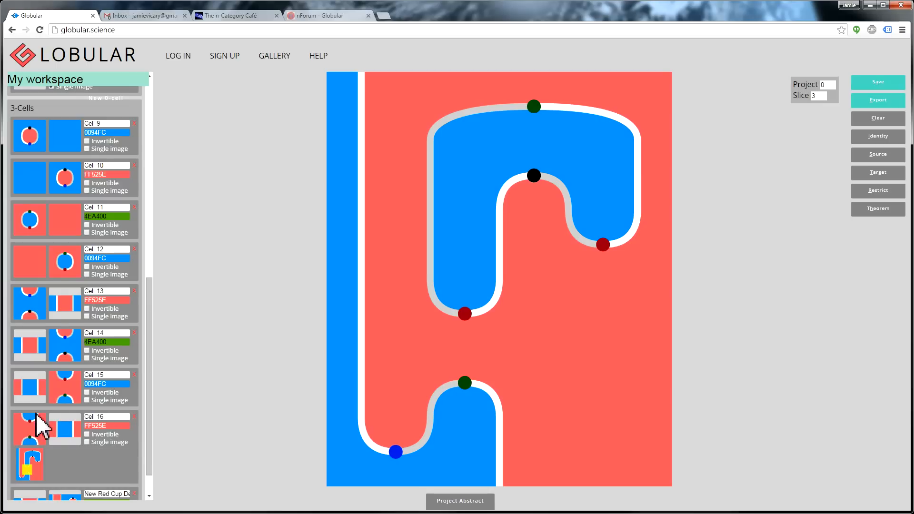
left_click(30, 429)
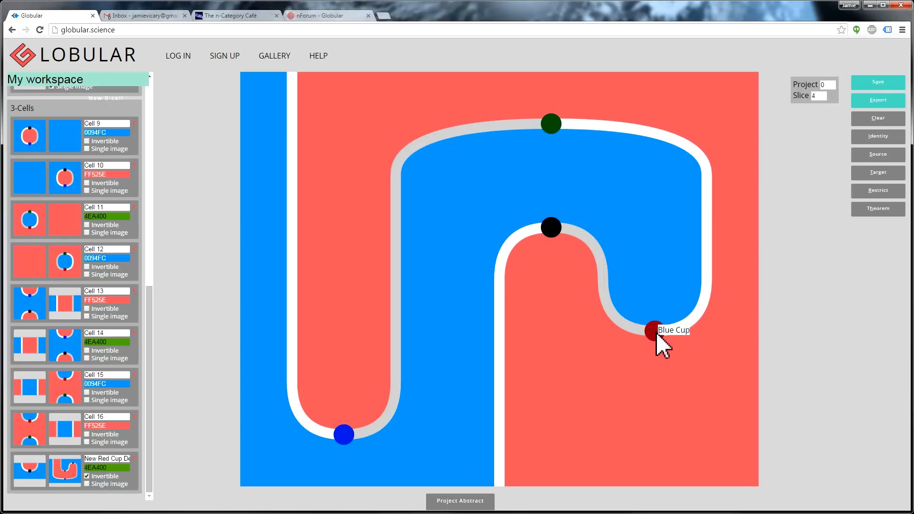
Step: Slide Blue Cup and Red Cap below Red Cup, and reduce the diagram to the F strand with Cell 13 and Cell 11
left_click_drag(655, 332, 662, 433)
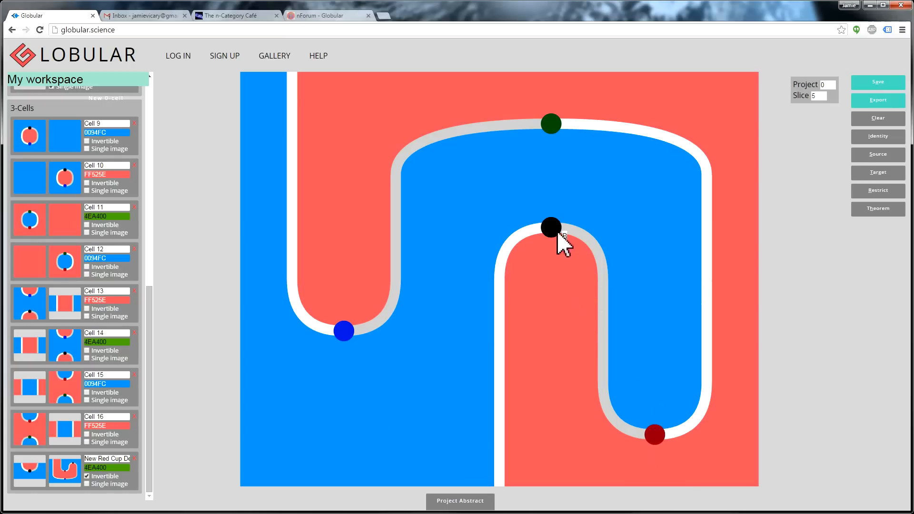
left_click_drag(553, 232, 553, 336)
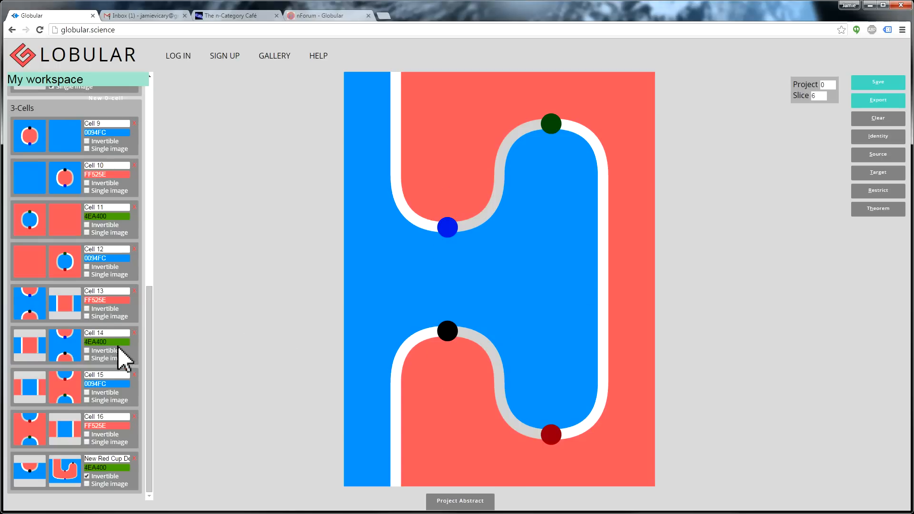
left_click(31, 315)
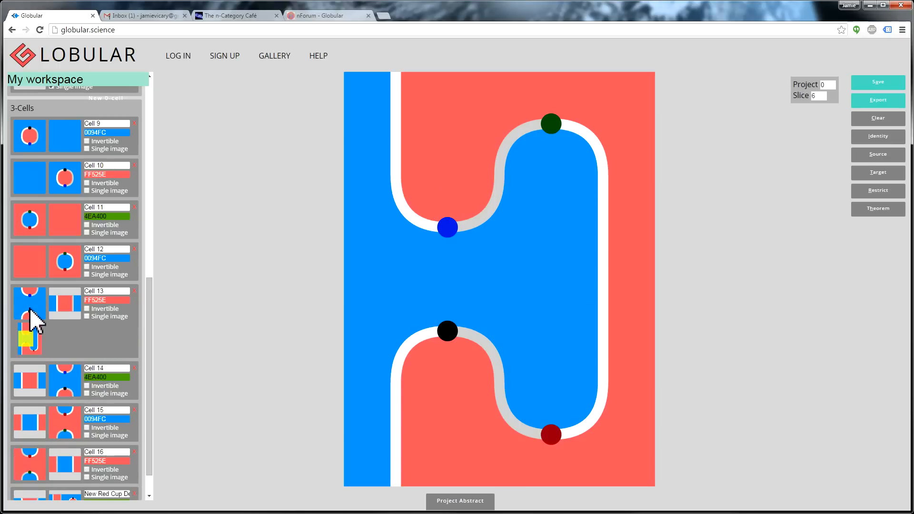
left_click(29, 340)
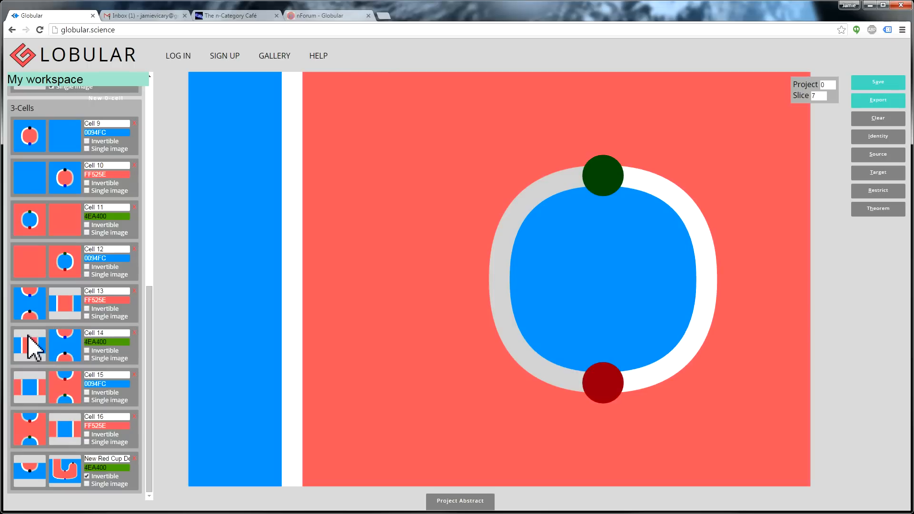
left_click(30, 218)
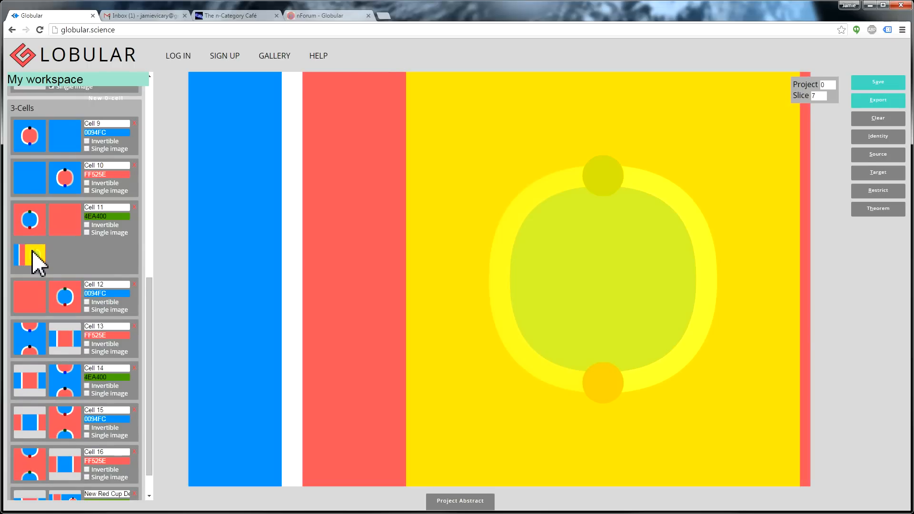
left_click(32, 253)
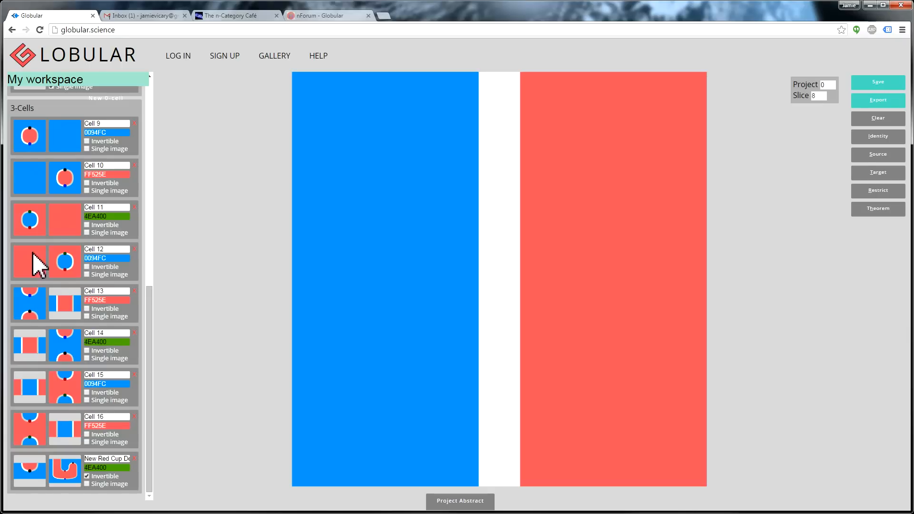
Step: Review the proof by stepping through its slices from 8 to 0 and back to 8
left_click(819, 97)
key("Down")
key("Down")
key("Down")
key("Down")
key("Down")
key("Down")
key("Down")
key("Down")
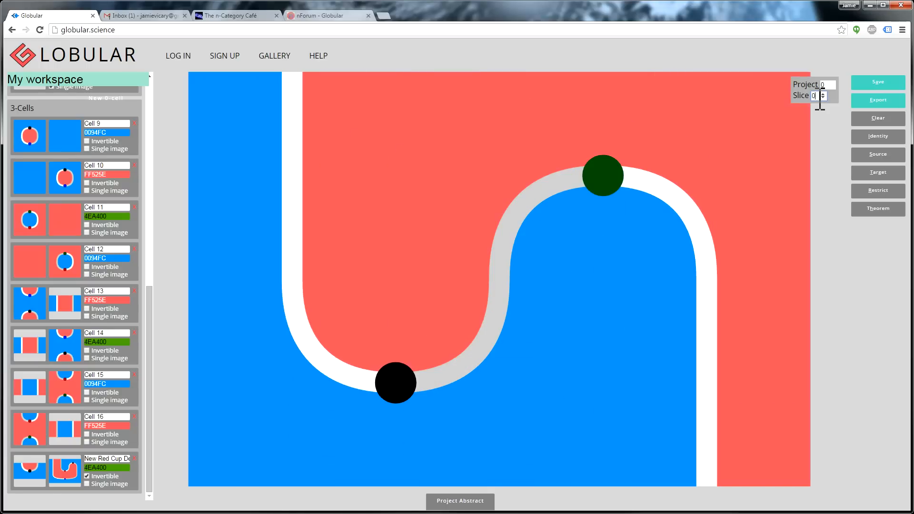
key("Up")
key("Up")
key("Up")
key("Up")
key("Up")
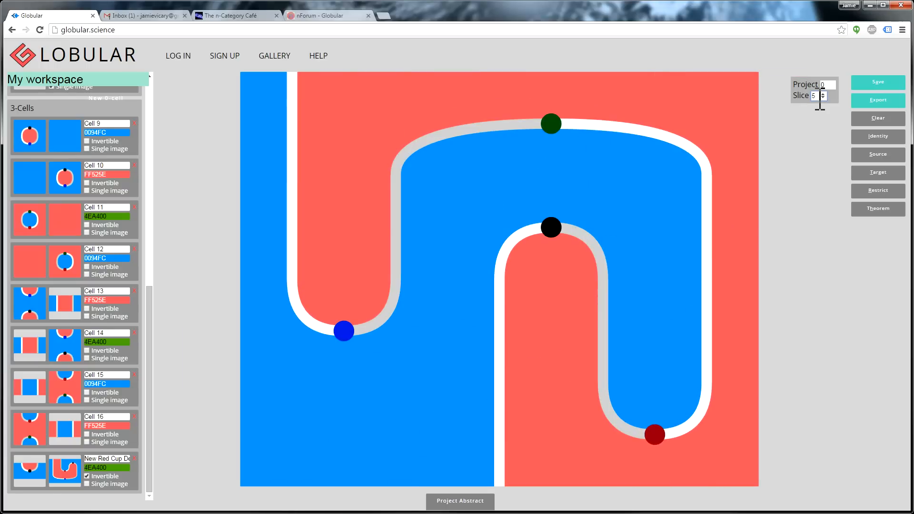
key("Up")
key("Up")
key("Up")
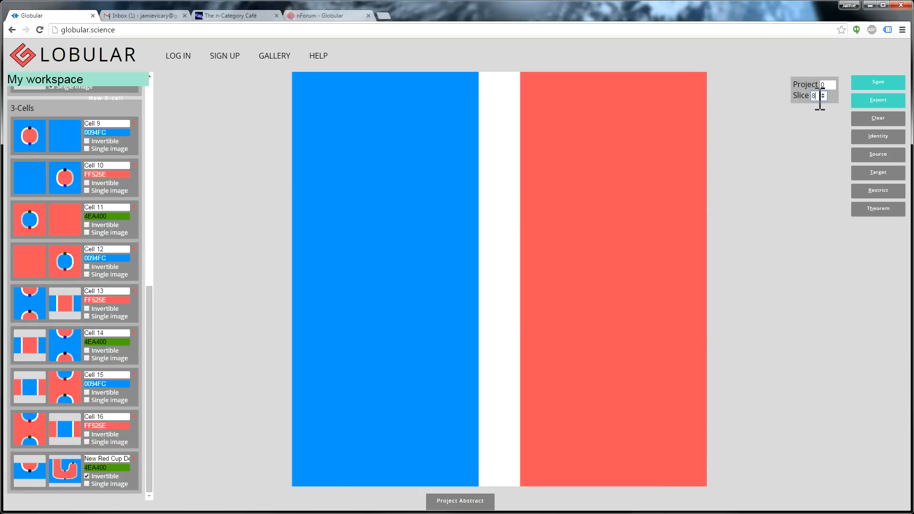
Step: Set the projection to 1 and pull the Cell 16 vertex up through the red strand and past the red-blue crossing
left_click(832, 86)
left_click(833, 83)
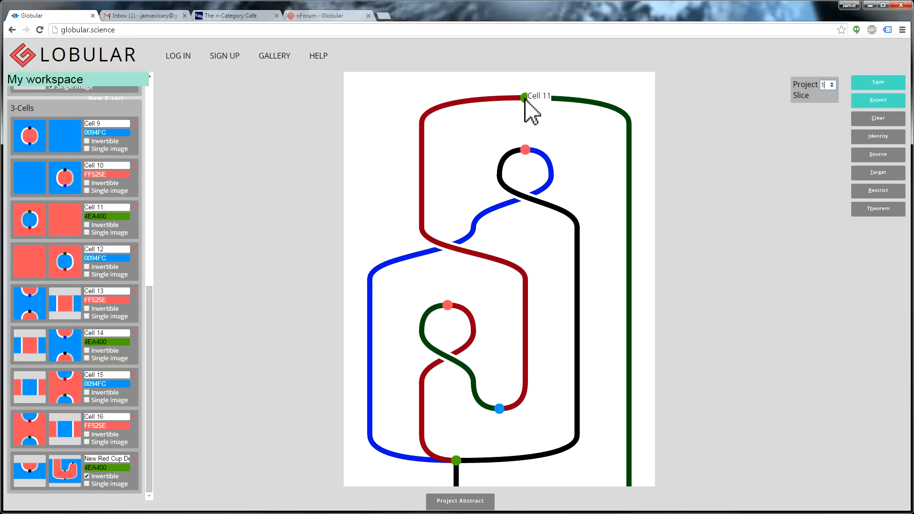
left_click_drag(94, 207, 88, 208)
left_click_drag(447, 305, 481, 271)
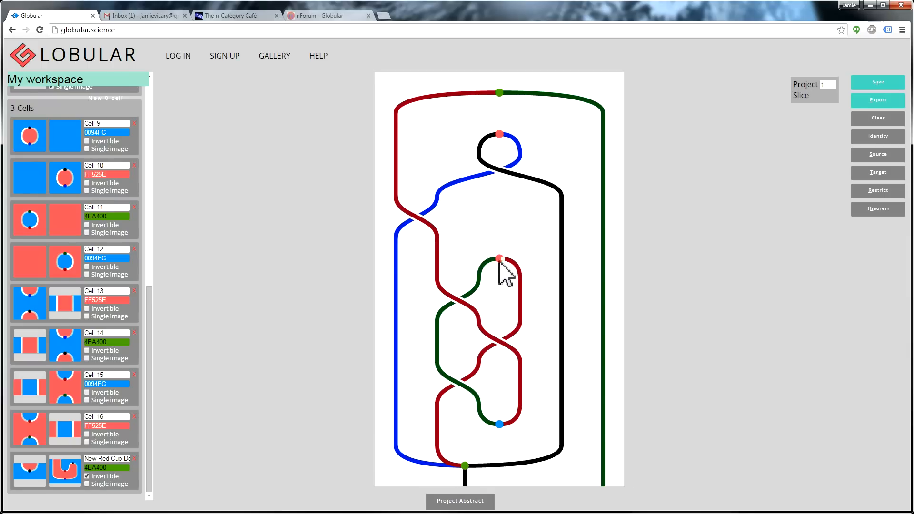
left_click_drag(500, 261, 497, 203)
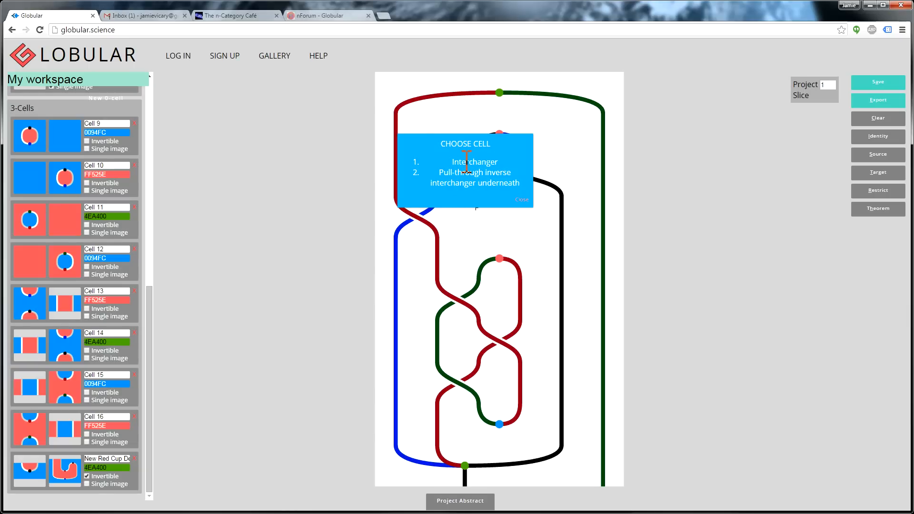
mouse_move(500, 260)
left_click(472, 175)
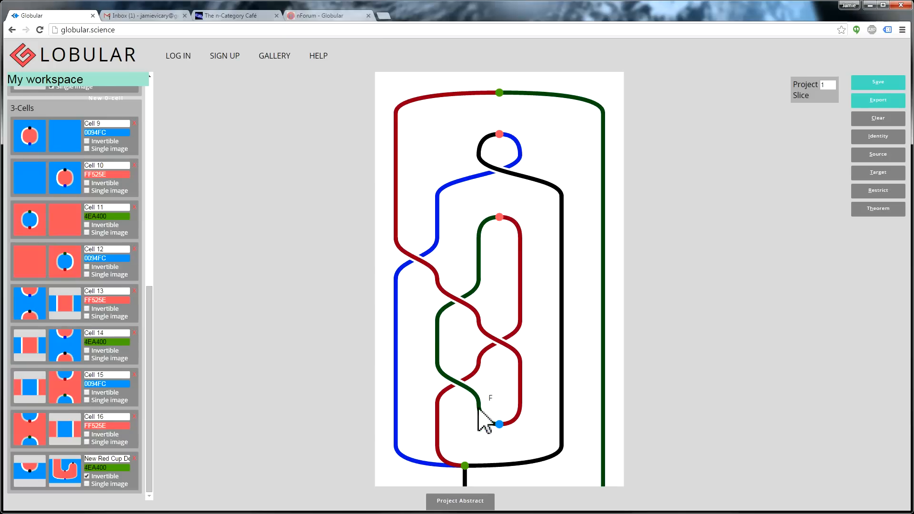
Step: Insert a double crossing of the green and red strands above the lower blue vertex and slide the vertex to the other side of the red strand
left_click_drag(482, 418, 520, 415)
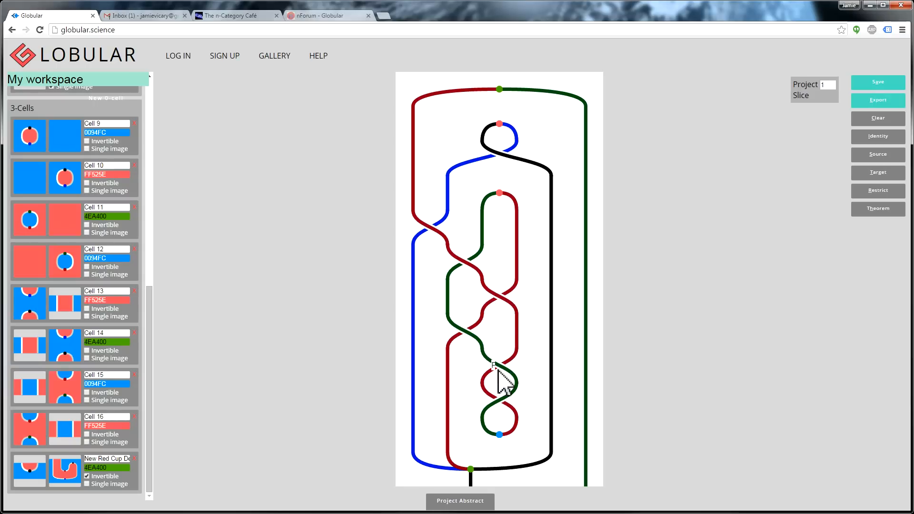
left_click_drag(467, 334, 496, 311)
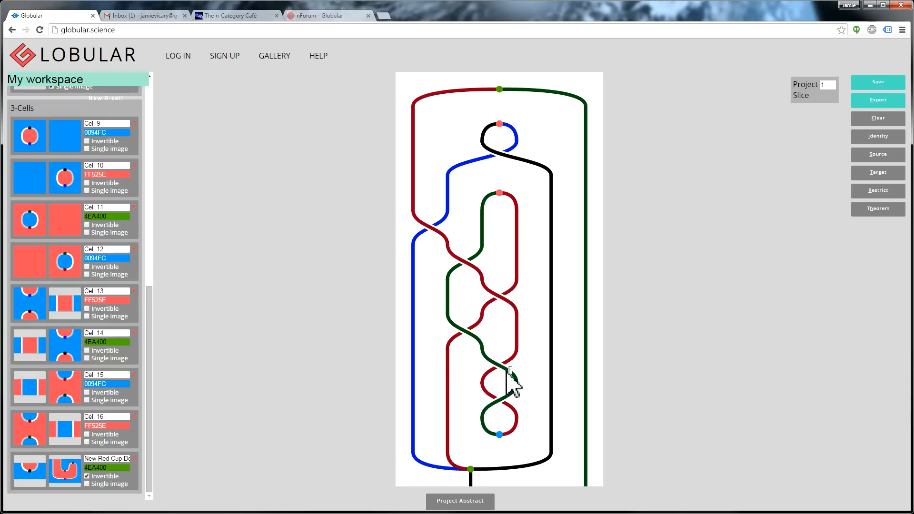
left_click_drag(500, 376, 482, 317)
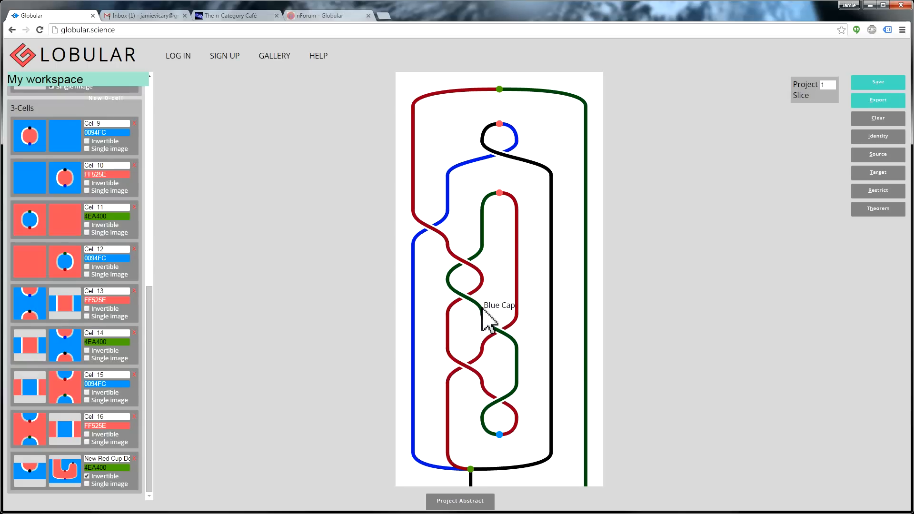
left_click_drag(501, 410, 475, 340)
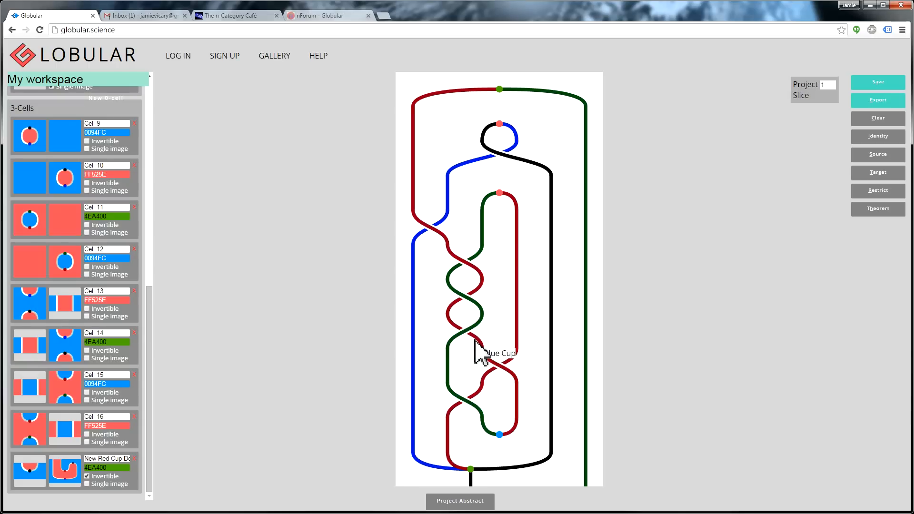
left_click_drag(506, 448, 476, 388)
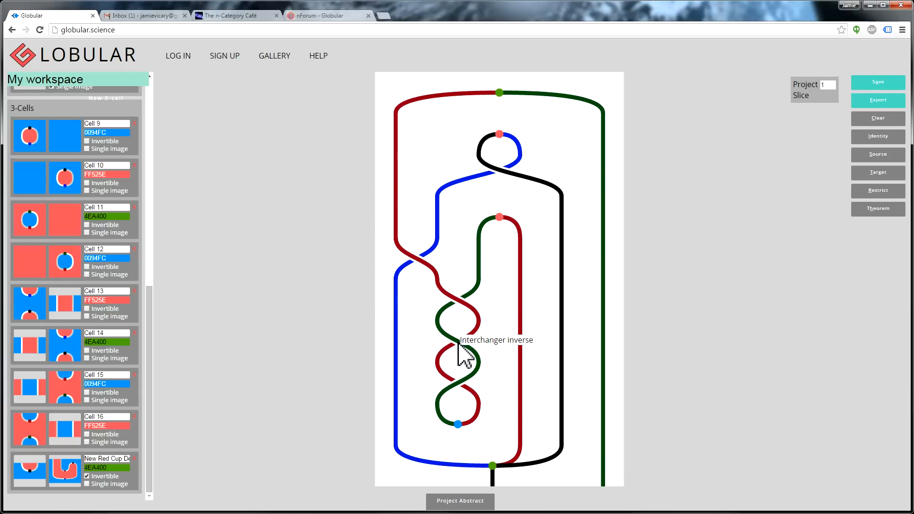
Step: Move the blue vertex back to its former place under the red crossings and reinsert the green-red double crossing above it
left_click_drag(459, 344, 458, 416)
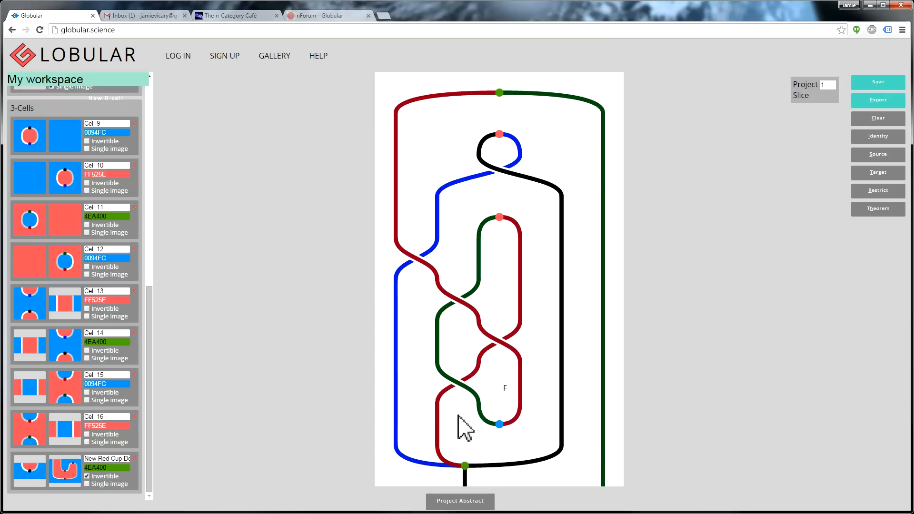
left_click_drag(506, 399, 519, 398)
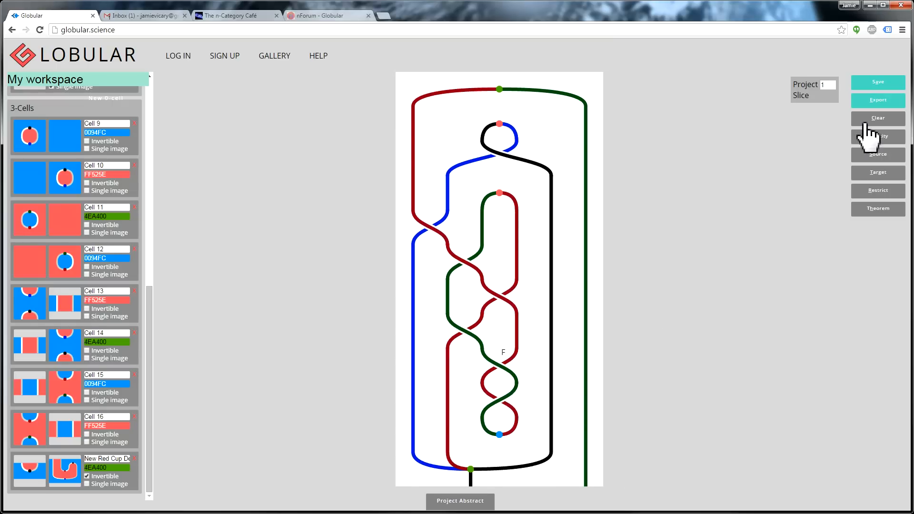
Step: Set the projection to 0 and step through the proof's slices from 0 to 12 and back, comparing the moves around slices 6 to 8
scroll(825, 86, "down", 1)
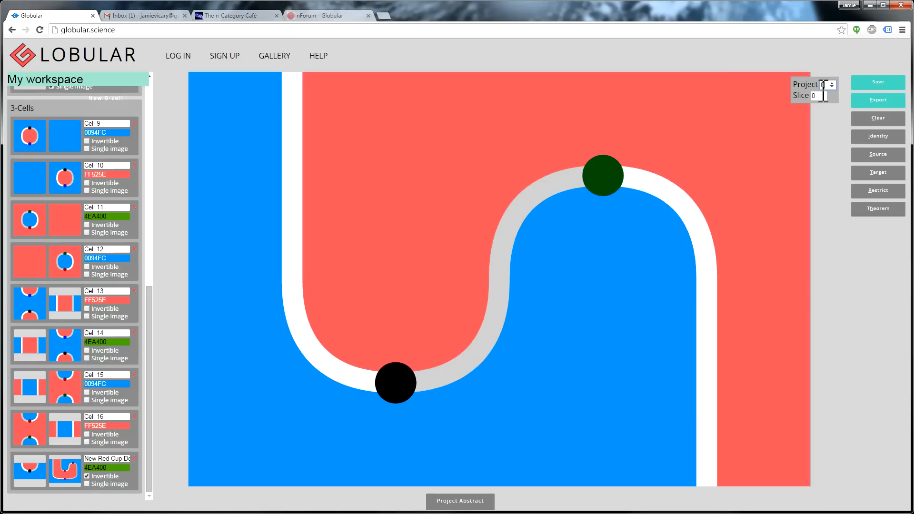
scroll(821, 96, "up", 5)
scroll(822, 95, "up", 1)
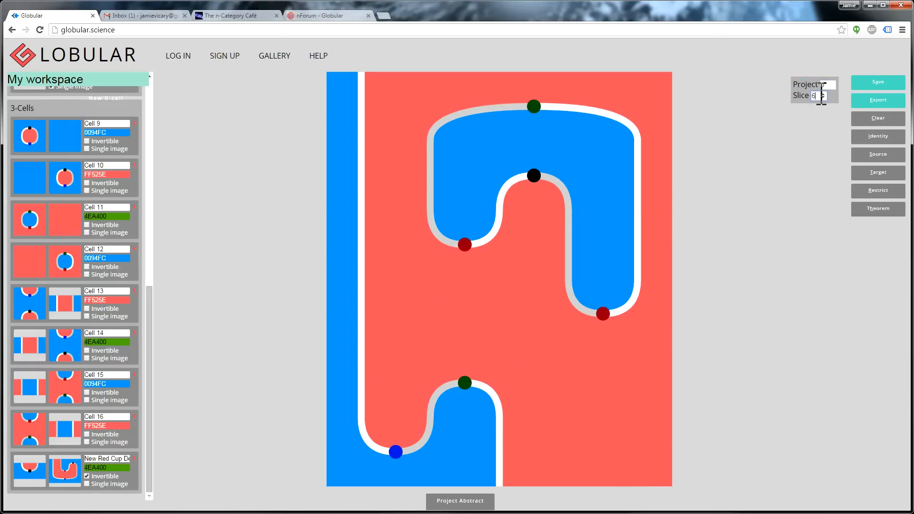
scroll(821, 96, "up", 6)
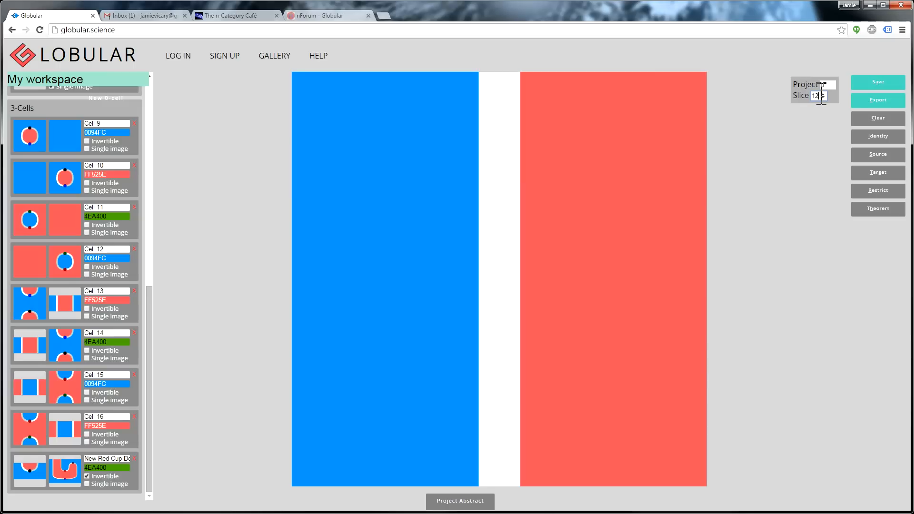
scroll(821, 96, "down", 9)
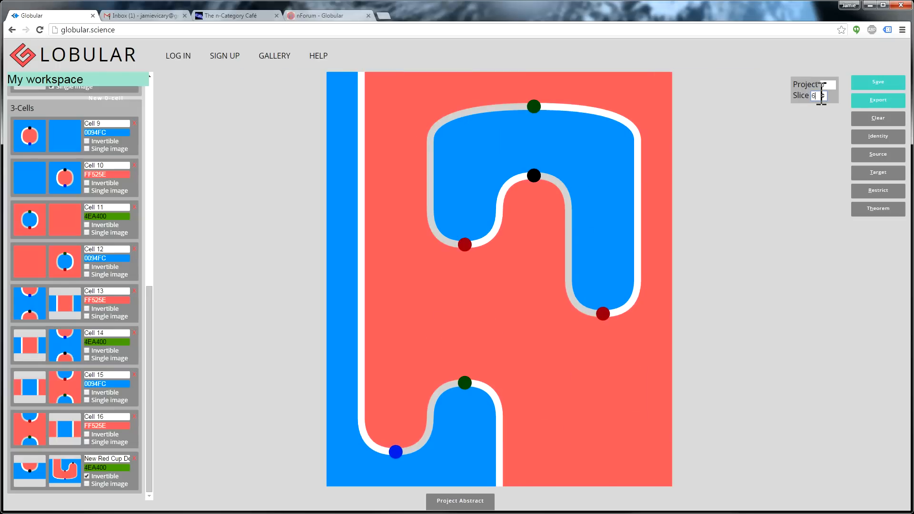
scroll(822, 95, "up", 1)
scroll(821, 96, "down", 1)
scroll(821, 96, "up", 1)
scroll(821, 95, "down", 2)
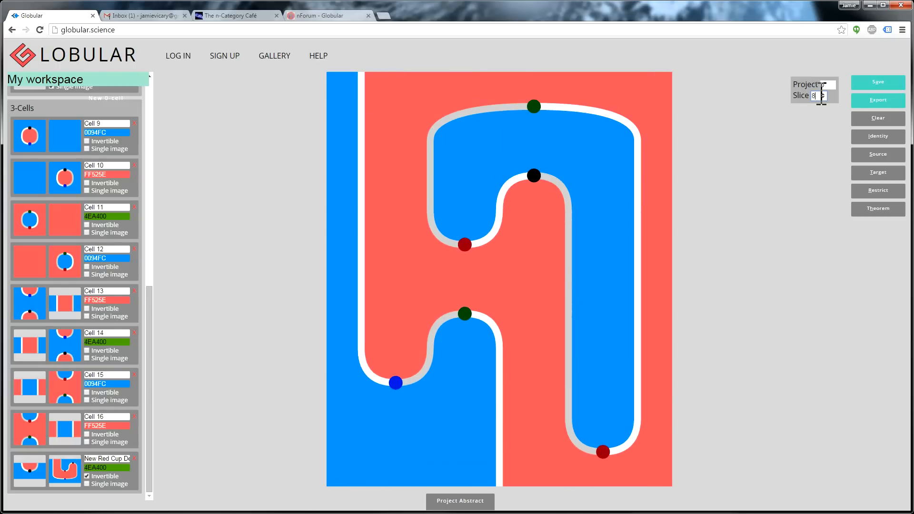
scroll(830, 85, "up", 2)
scroll(830, 84, "down", 1)
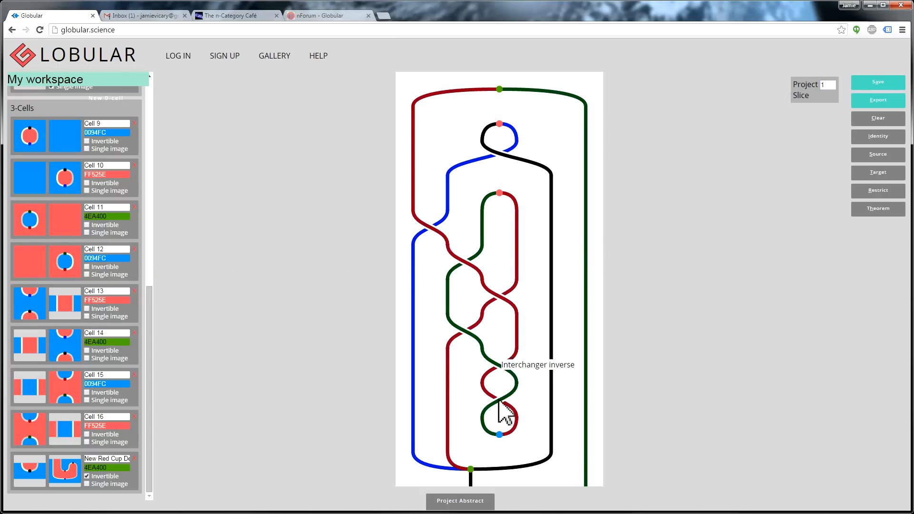
Step: Slide the lower green-red crossings past the red strands and pull the blue vertex up to remove the redundant crossings
left_click(505, 364)
left_click_drag(501, 425, 481, 376)
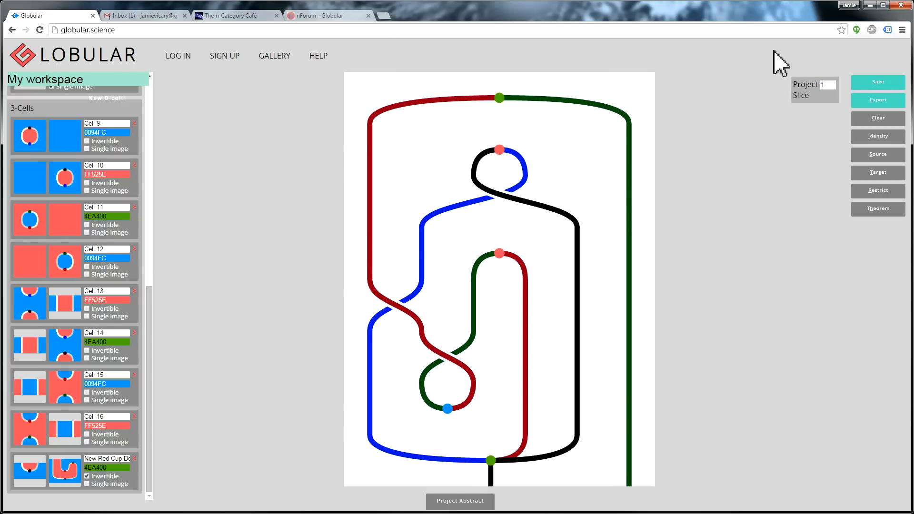
Step: Review the simplified proof at projection 0 through to slice 8, and return the projection to 1
left_click(830, 86)
scroll(830, 86, "down", 1)
scroll(822, 96, "up", 8)
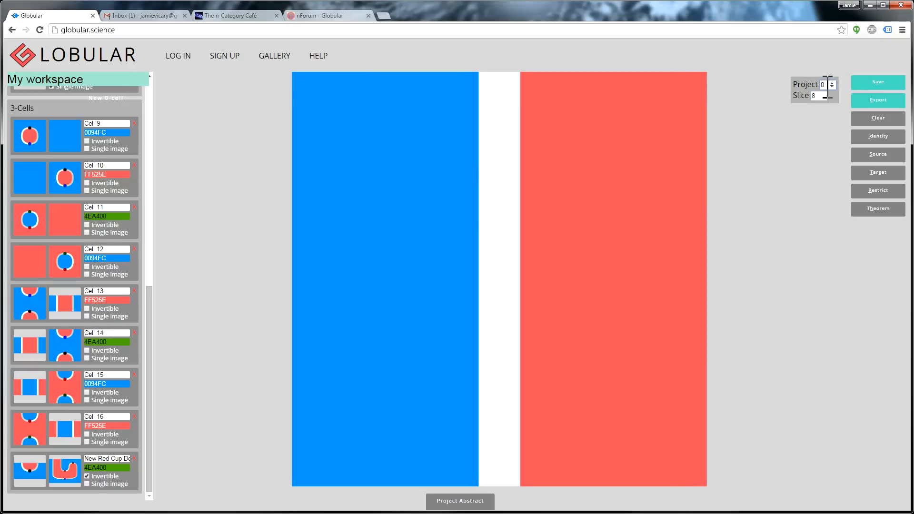
scroll(828, 84, "up", 1)
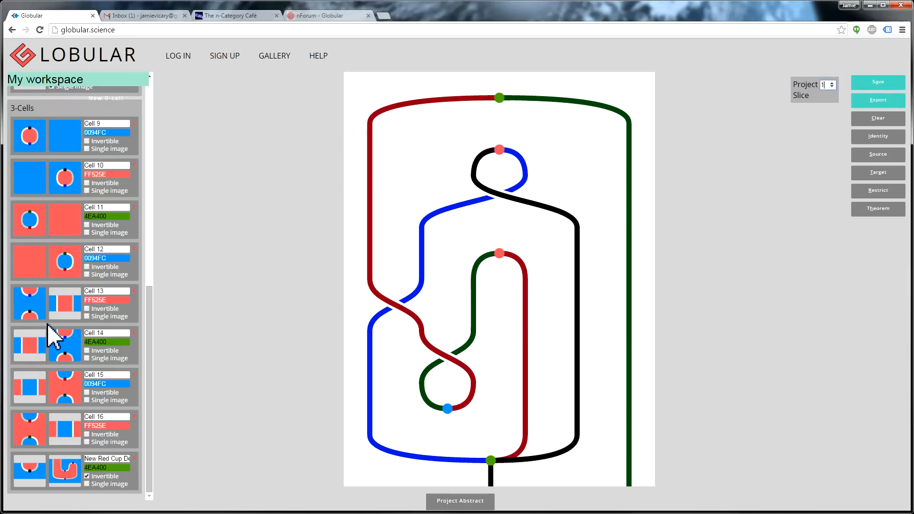
Step: Review the workspace's 0-cells, 1-cells, 2-cells and 3-cells that make up the equivalence data
scroll(51, 333, "up", 7)
scroll(57, 340, "down", 3)
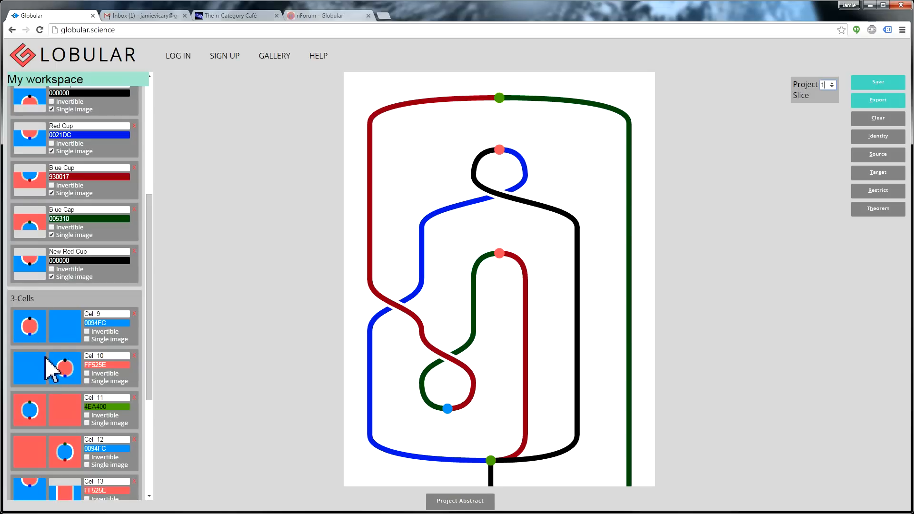
scroll(34, 333, "up", 5)
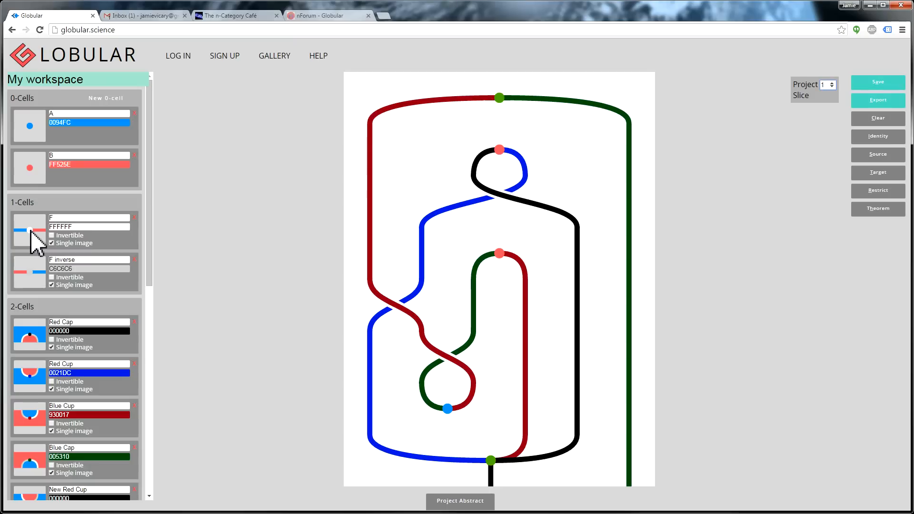
scroll(33, 241, "down", 7)
scroll(45, 423, "down", 3)
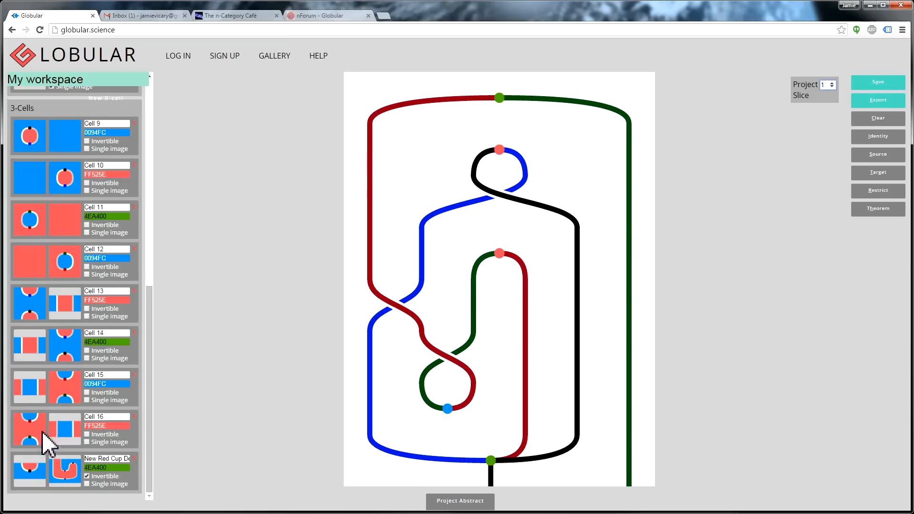
scroll(58, 404, "up", 10)
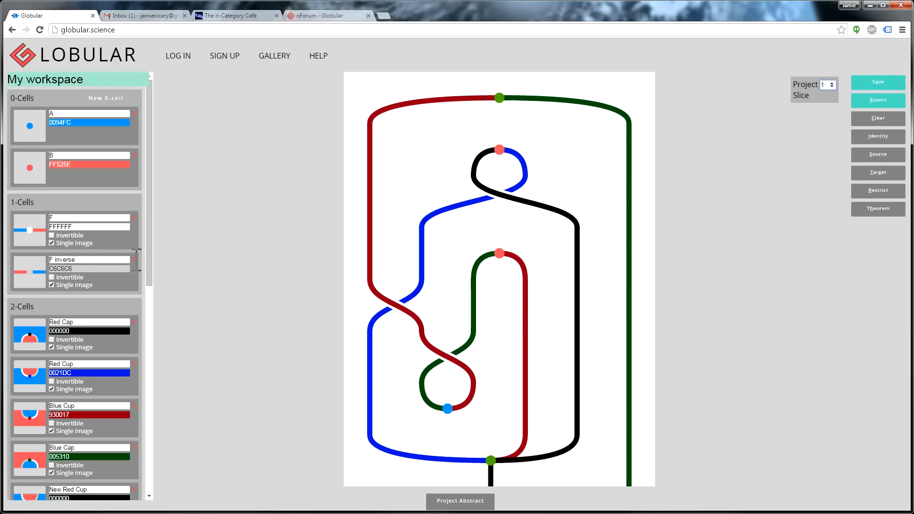
scroll(136, 260, "down", 15)
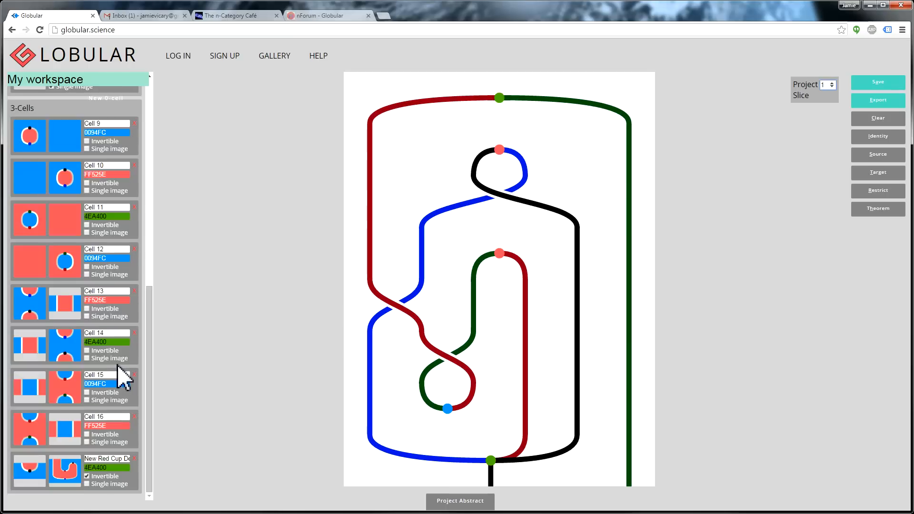
scroll(123, 376, "up", 12)
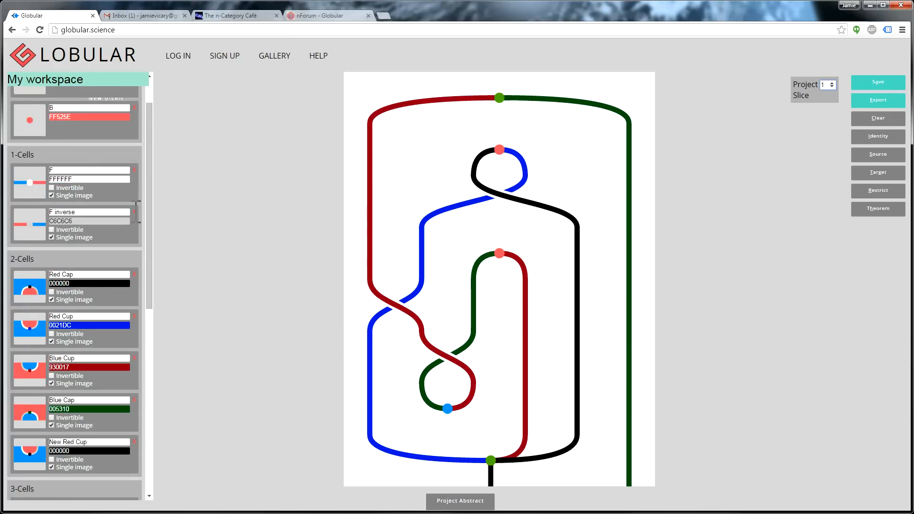
Step: Delete the F inverse 1-cell together with everything that depends on it, and make F invertible
left_click(134, 212)
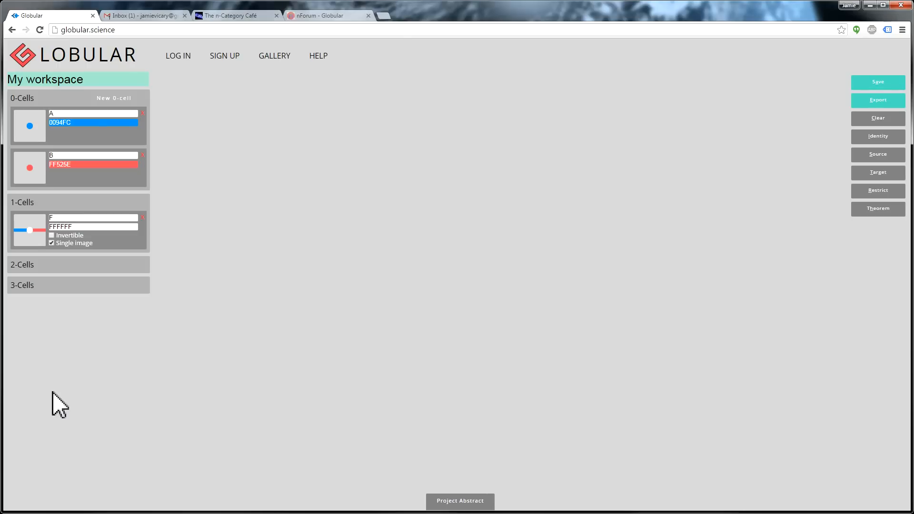
left_click(51, 235)
Step: Compose F with its inverse on the right and form a cup from the identity of that composite
left_click(29, 230)
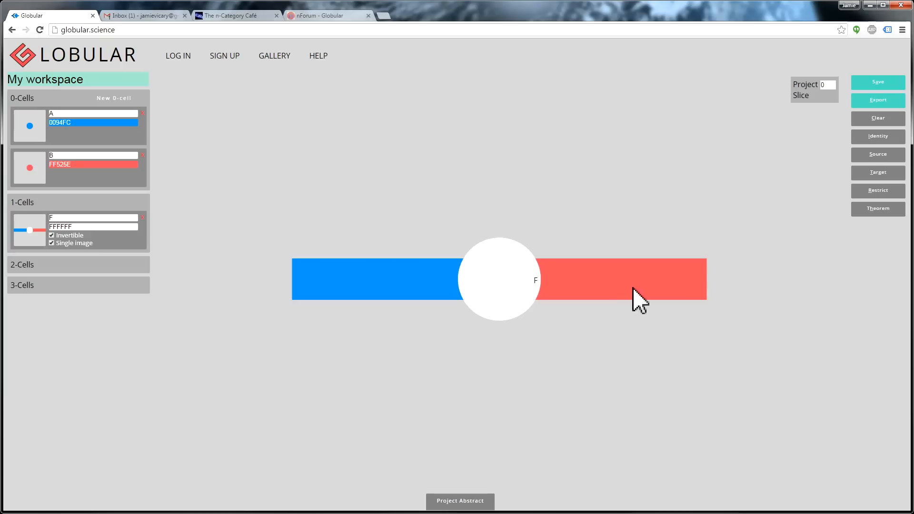
left_click(701, 279)
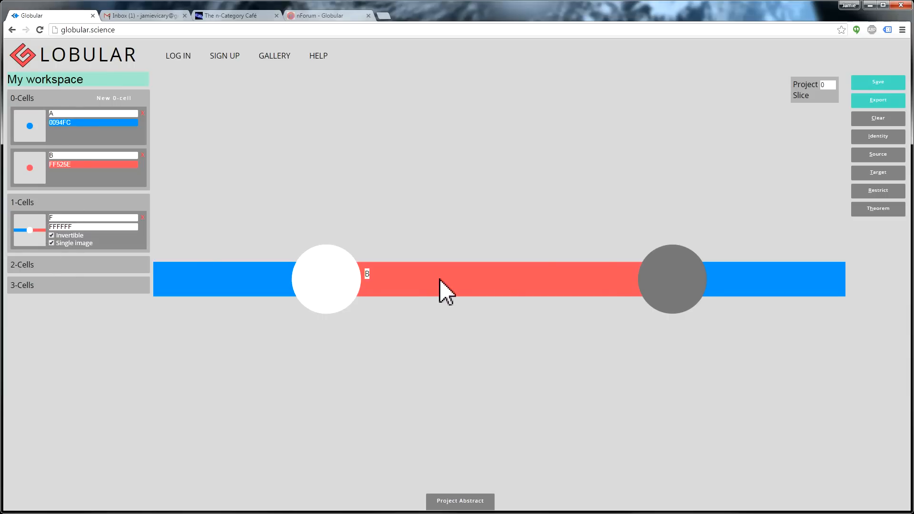
left_click(878, 137)
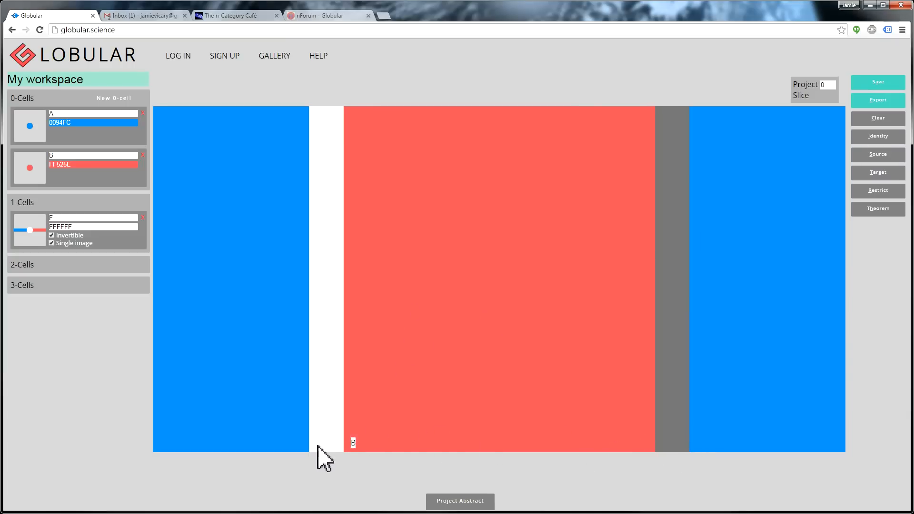
left_click_drag(325, 445, 578, 443)
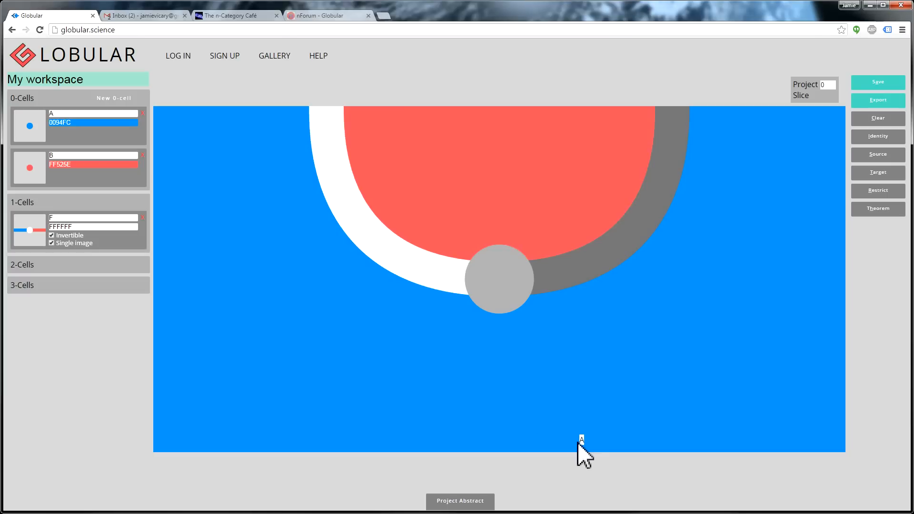
Step: Attach an inner cup and a cap on the right-hand strands above the outer cup, and record the diagram as a theorem
left_click(501, 110)
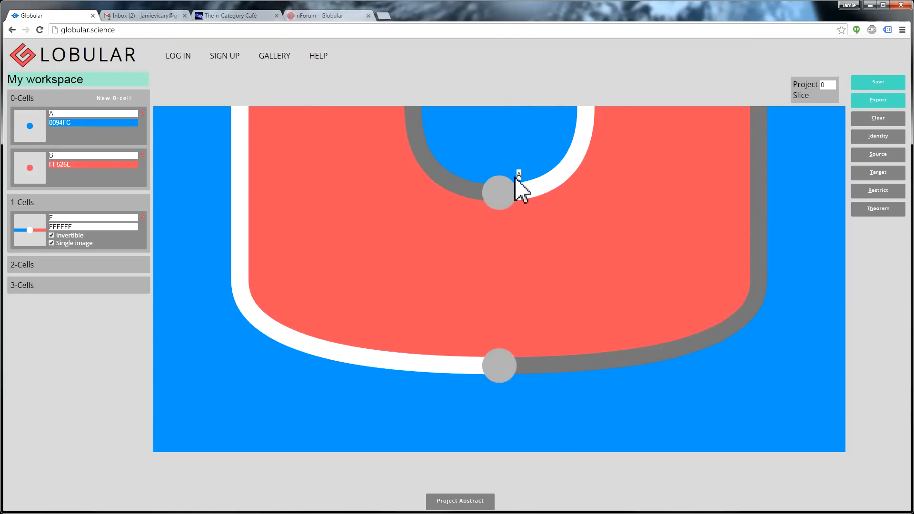
left_click(628, 110)
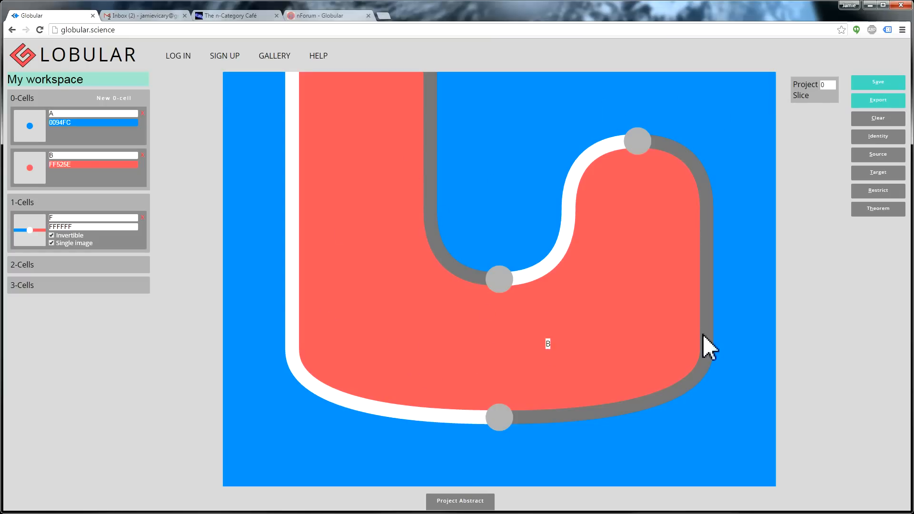
left_click(878, 209)
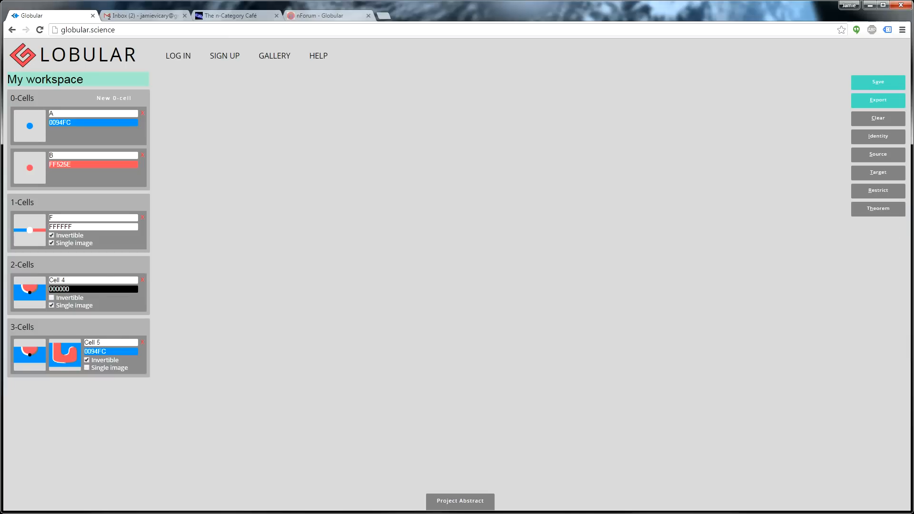
Step: Rename the new 2-cell as New Red Cup and the new 3-cell as New Red Cup Def
left_click_drag(98, 280, 49, 280)
type("New Red Cup")
left_click_drag(113, 342, 82, 342)
type("New Red")
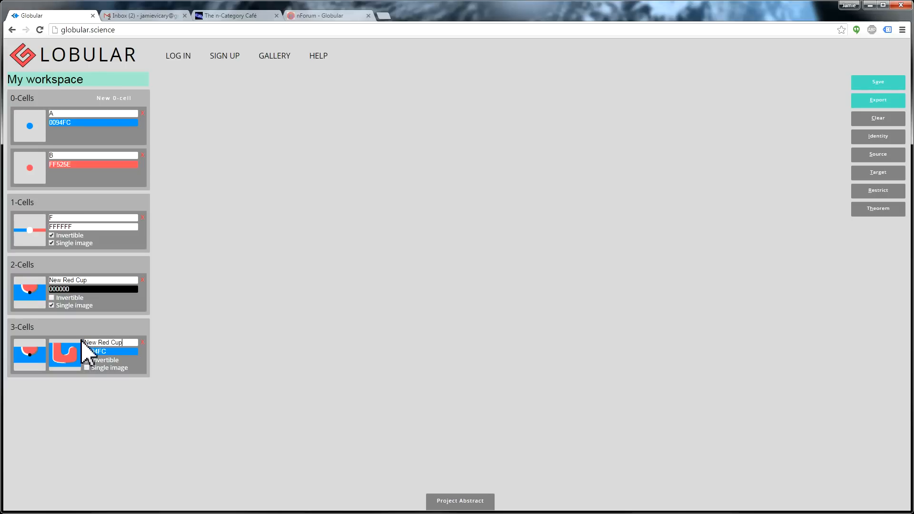
Step: Build the snake diagram by attaching F to the right of New Red Cup and joining the inverse strand to F with a cap
left_click(33, 295)
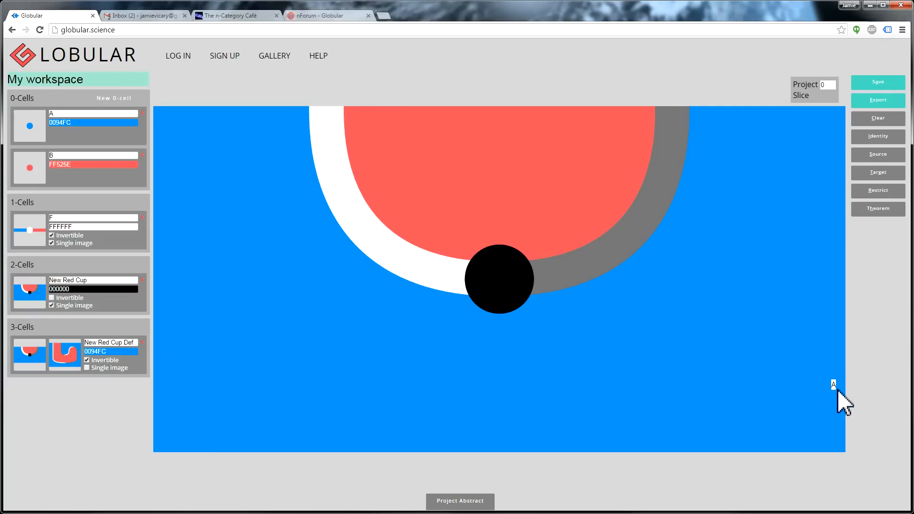
left_click(841, 249)
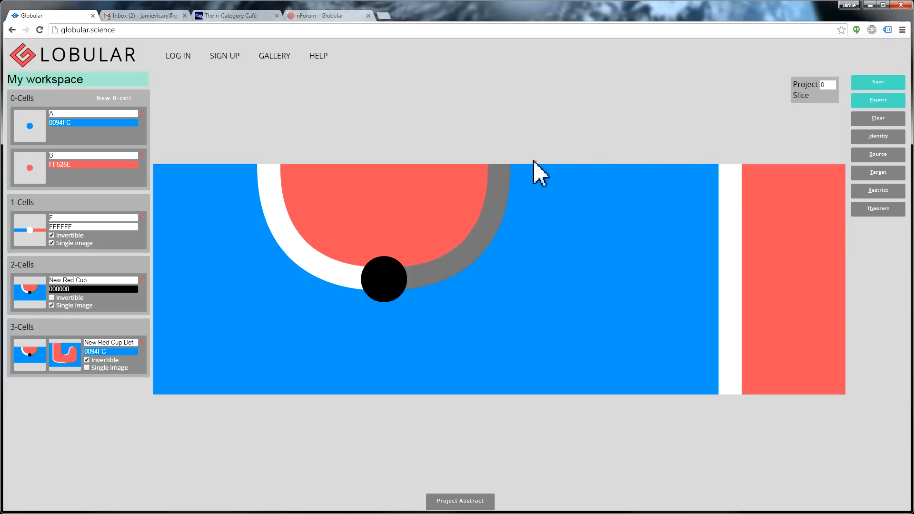
left_click_drag(501, 170, 720, 178)
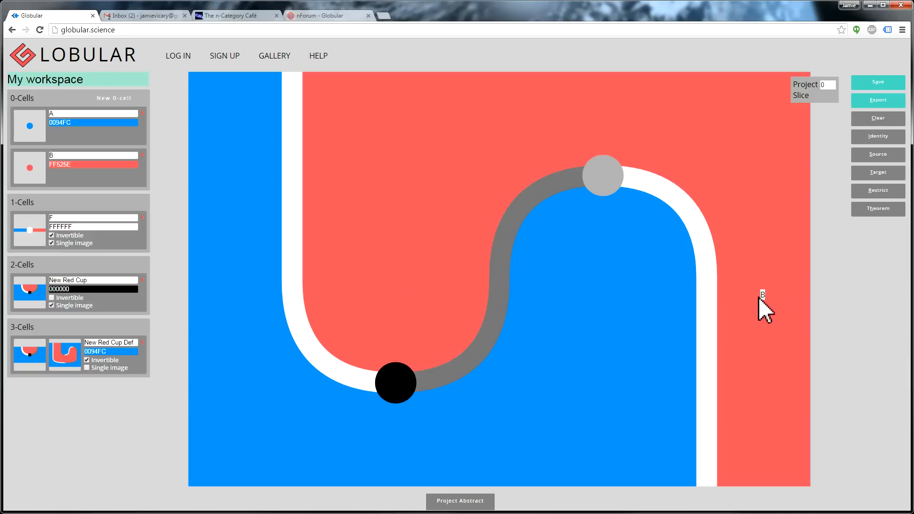
Step: Start a proof from the identity of the snake diagram and, at slice 1, expand New Red Cup by its definition
left_click(865, 136)
left_click(823, 94)
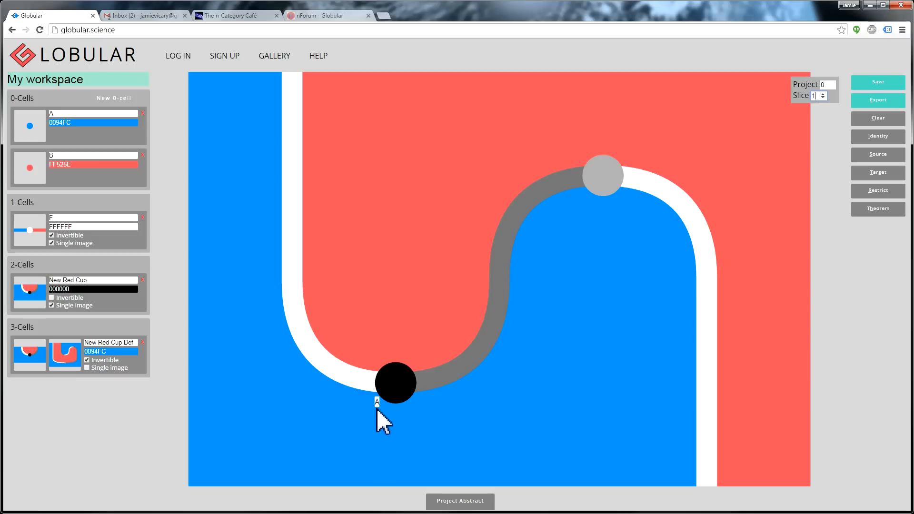
left_click(396, 387)
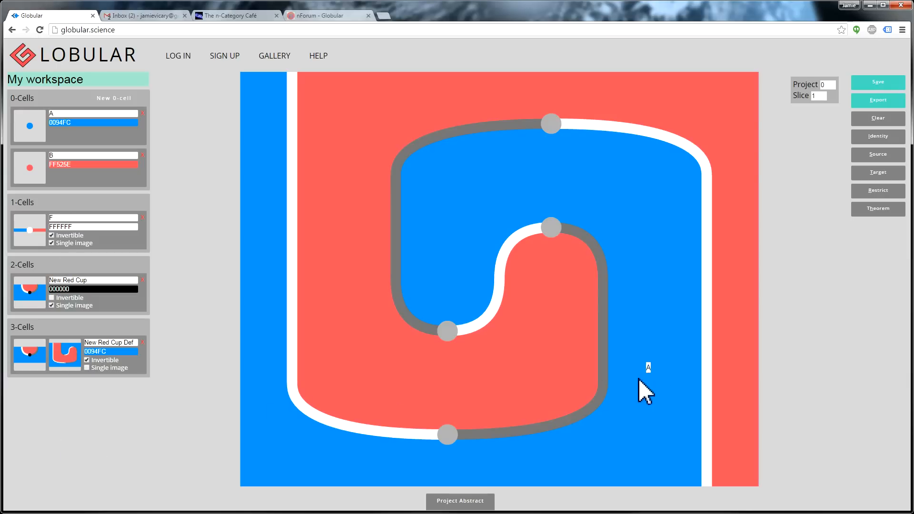
Step: Reconnect the adjacent lower-right F inverse and F strands with a cap and cup, and lower the inner left cup by one level
left_click_drag(603, 373, 707, 375)
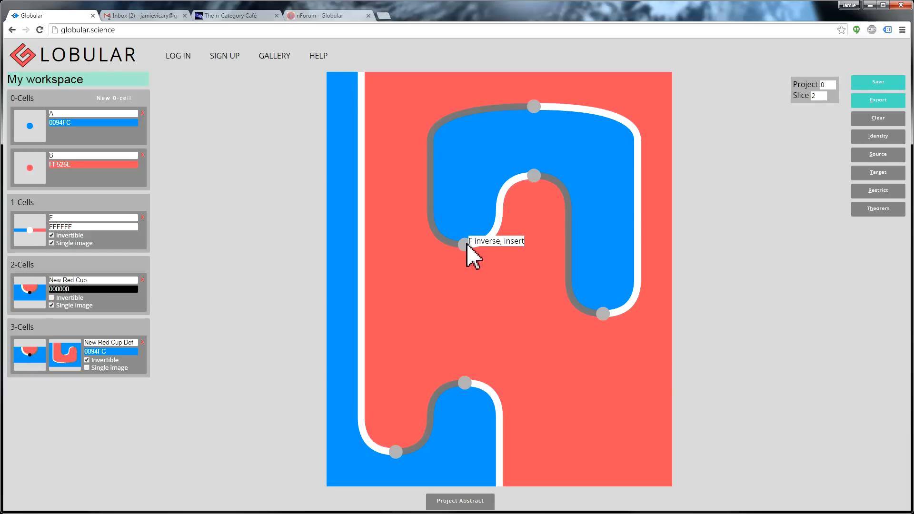
left_click_drag(466, 244, 465, 308)
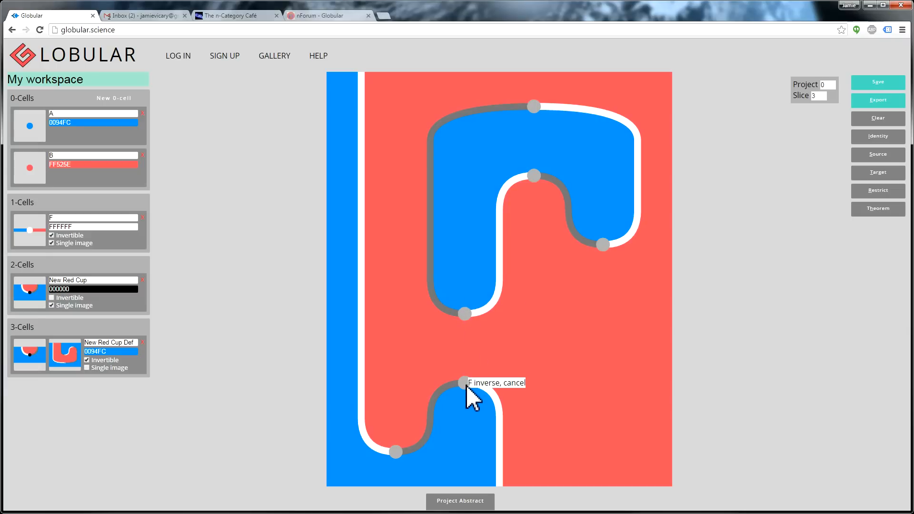
left_click_drag(466, 382, 470, 332)
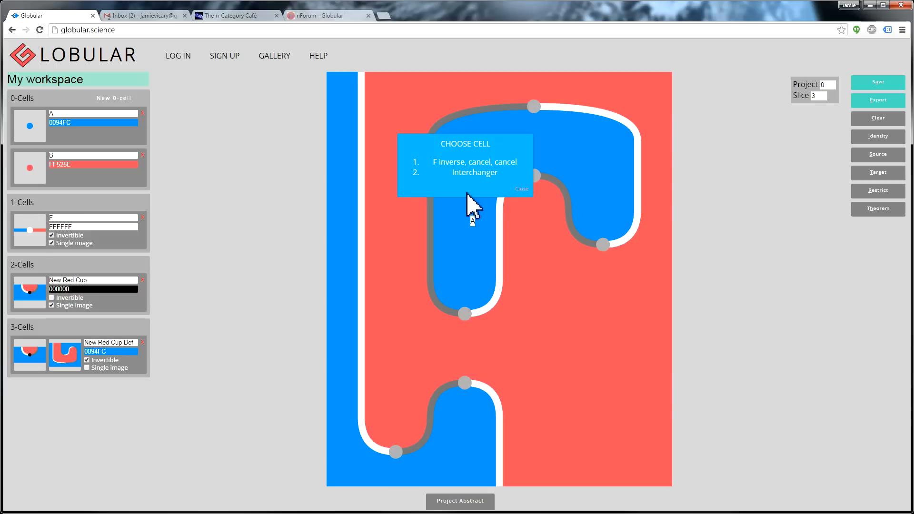
left_click(484, 172)
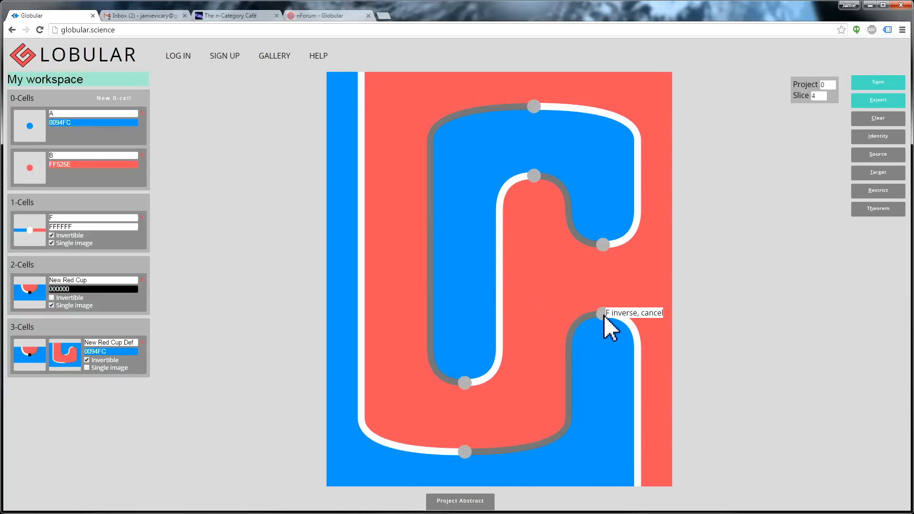
left_click_drag(604, 316, 601, 379)
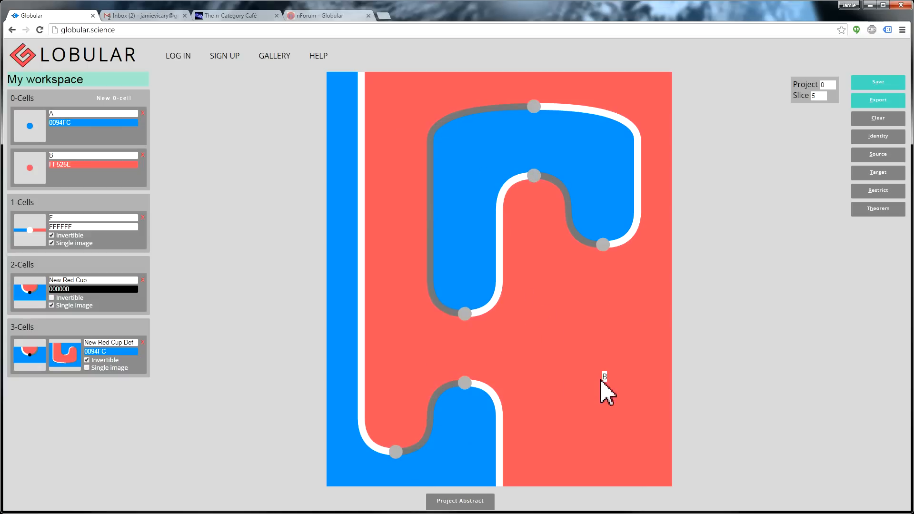
Step: Cancel the facing cup and cap with "F inverse, cancel, cancel", and interchange the right cup and inner cap below the left cup
left_click(463, 366)
left_click(474, 161)
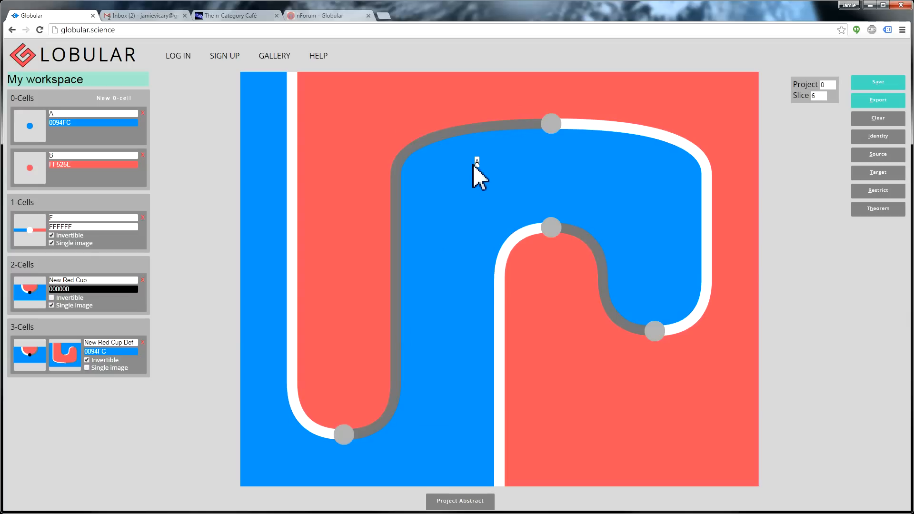
left_click(653, 352)
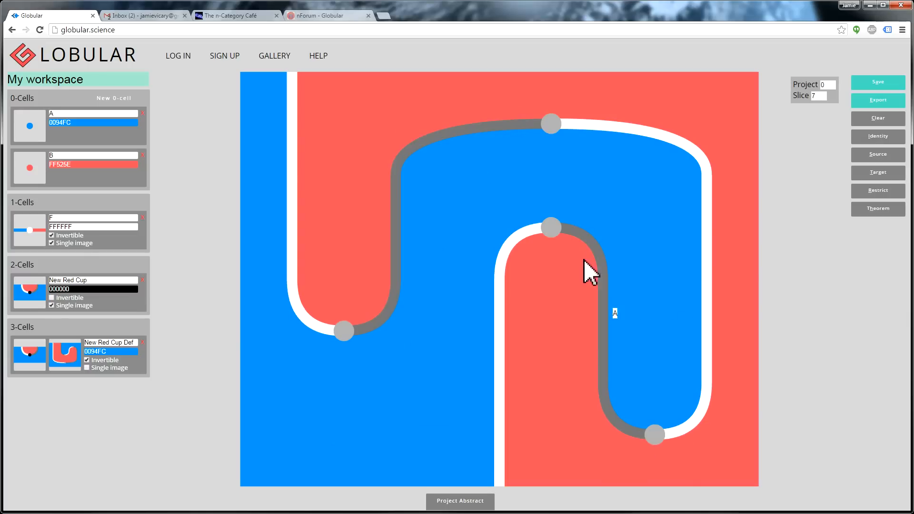
left_click(555, 230)
Step: Cancel the facing left cup and cap with "F, cancel, cancel", and remove the closed circle beside the F strand
left_click(452, 234)
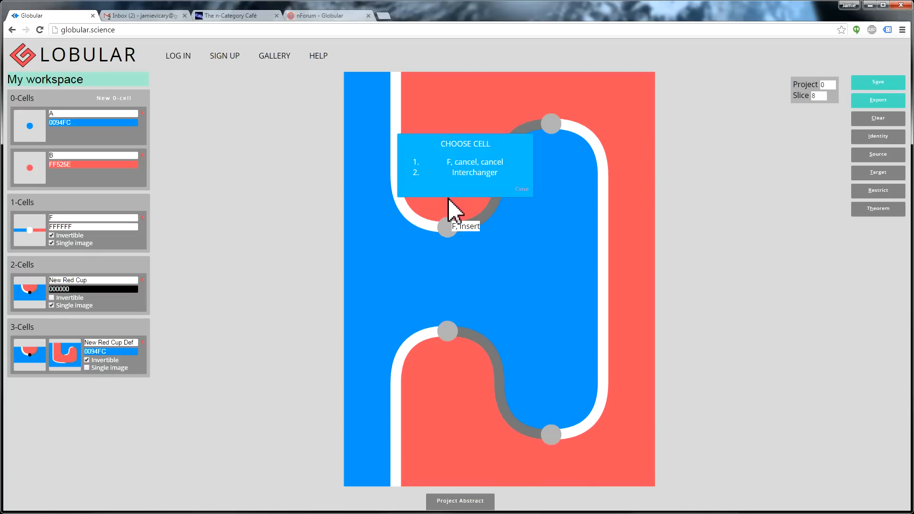
left_click(469, 163)
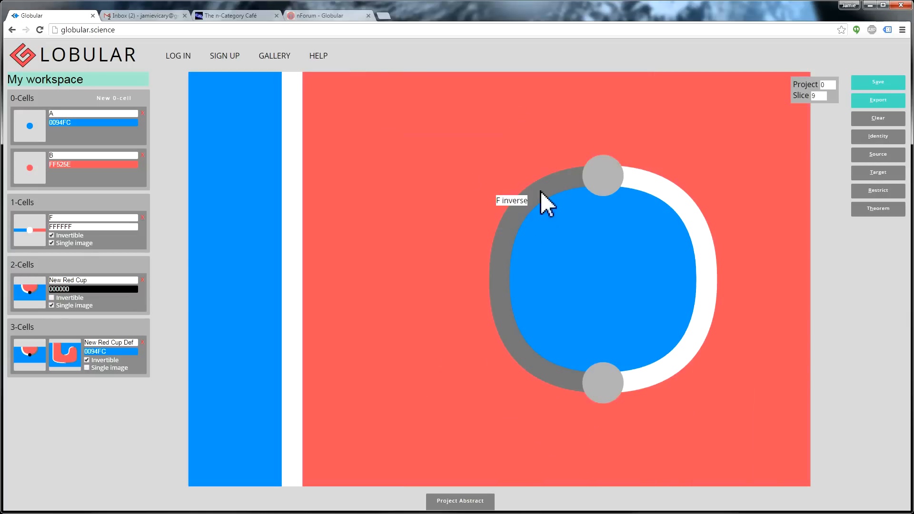
left_click(601, 360)
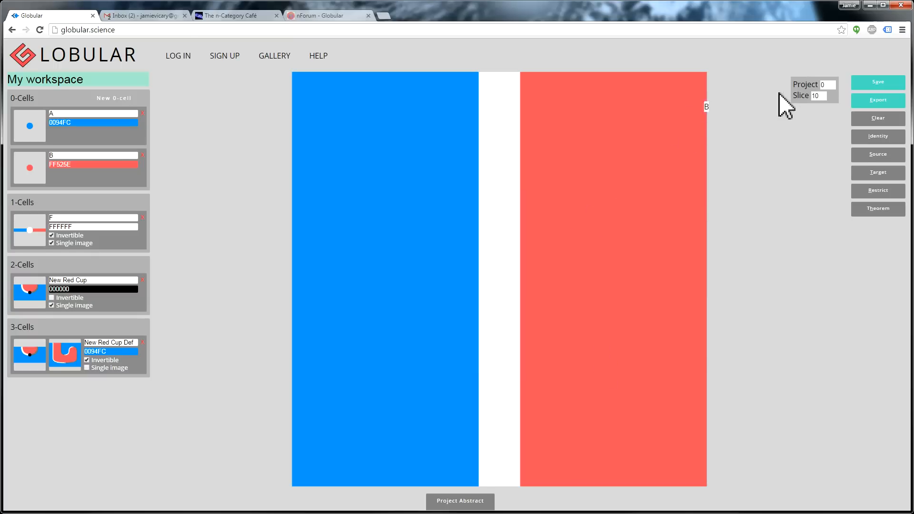
Step: Set the projection to 1, cancel the adjacent pair of inverse interchangers in the proof, and record it as a theorem
left_click(832, 83)
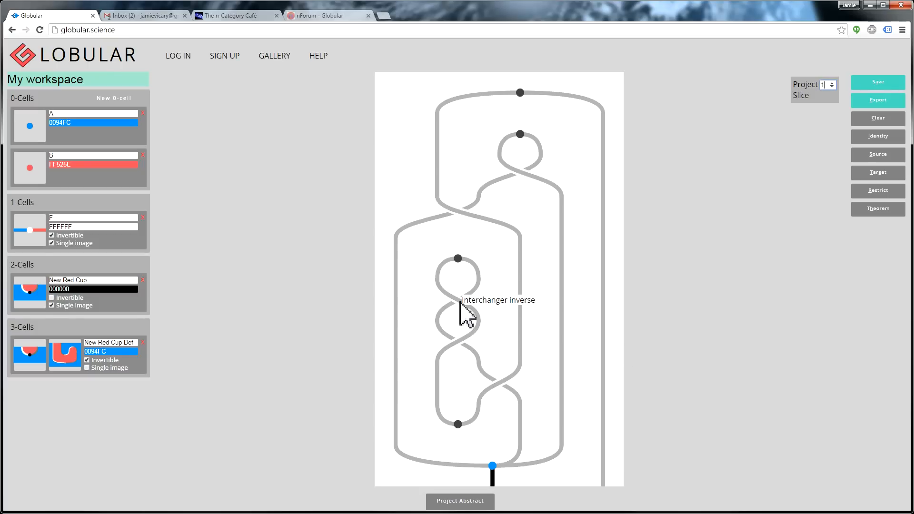
left_click_drag(462, 307, 463, 342)
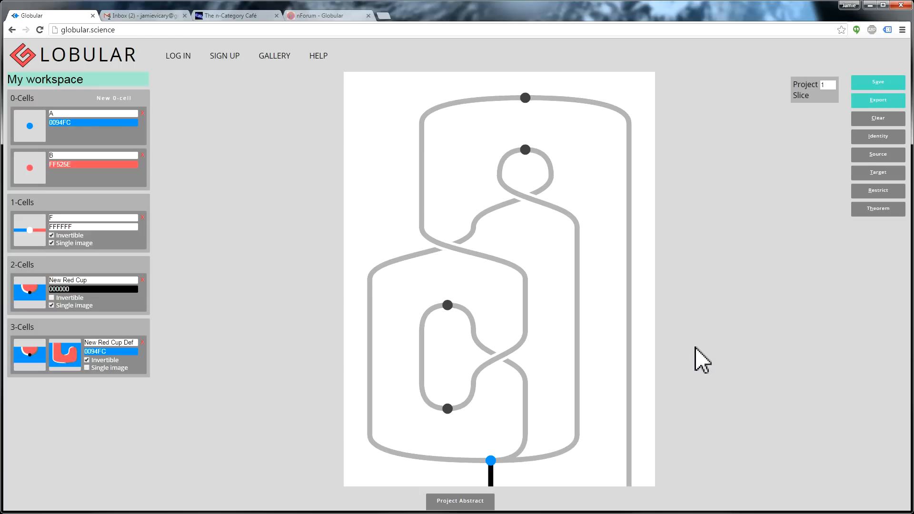
left_click(874, 214)
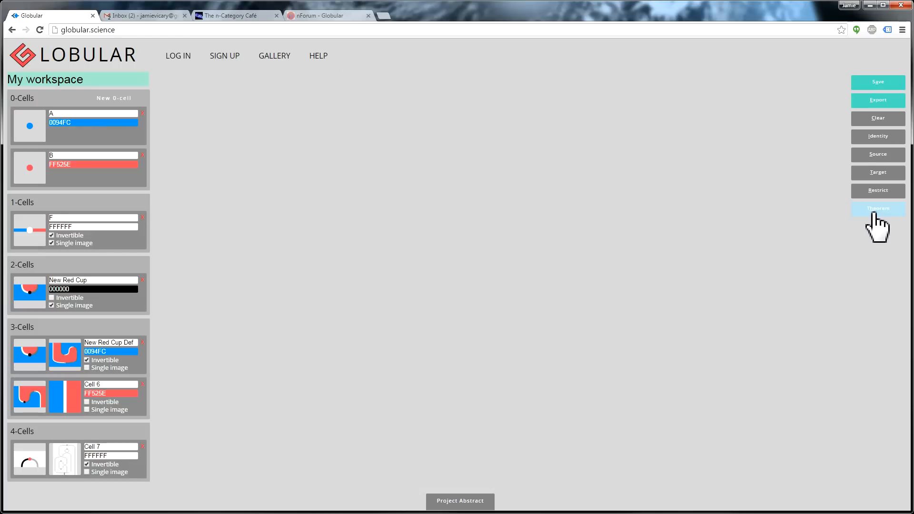
Step: Rename the new 3-cell as Snake Theorem and the new 4-cell as Snake Proof
left_click_drag(101, 384, 88, 385)
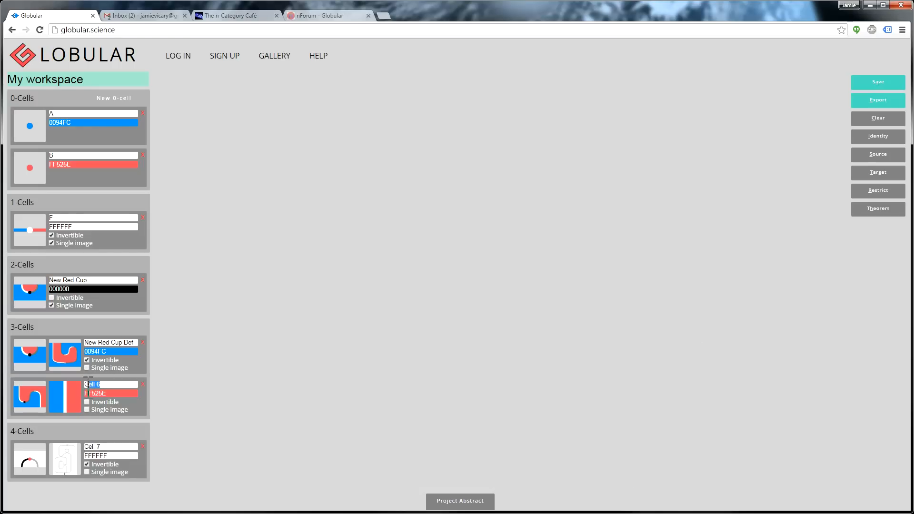
type("Snake Theorem")
left_click_drag(108, 448, 88, 447)
type("Snake T")
key("BackSpace")
type("Proof")
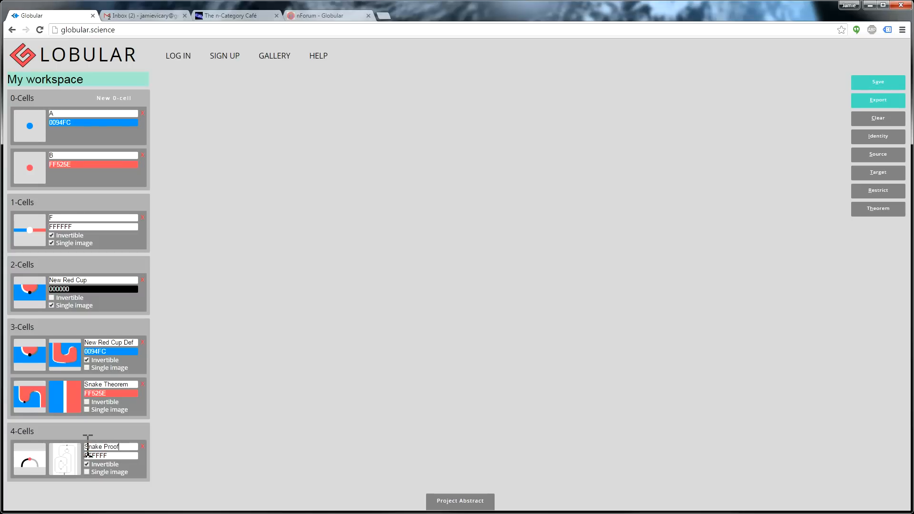